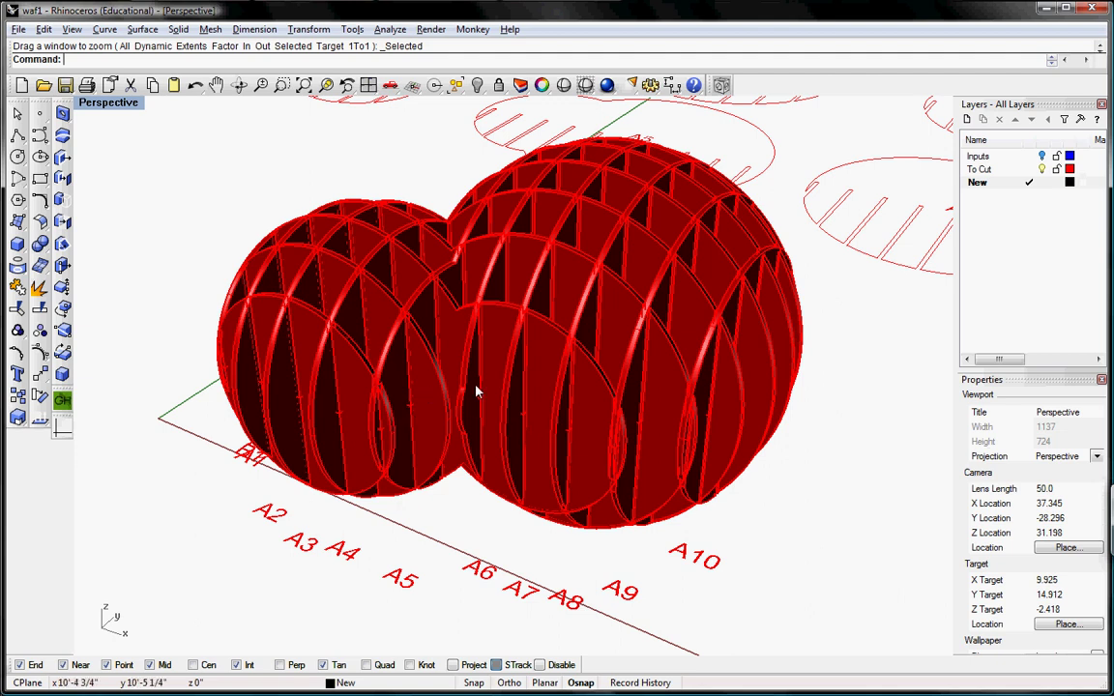
Examine the assembled waffle structure and its flat cutting profiles in the perspective, right and top views
right_drag(472, 390, 519, 405)
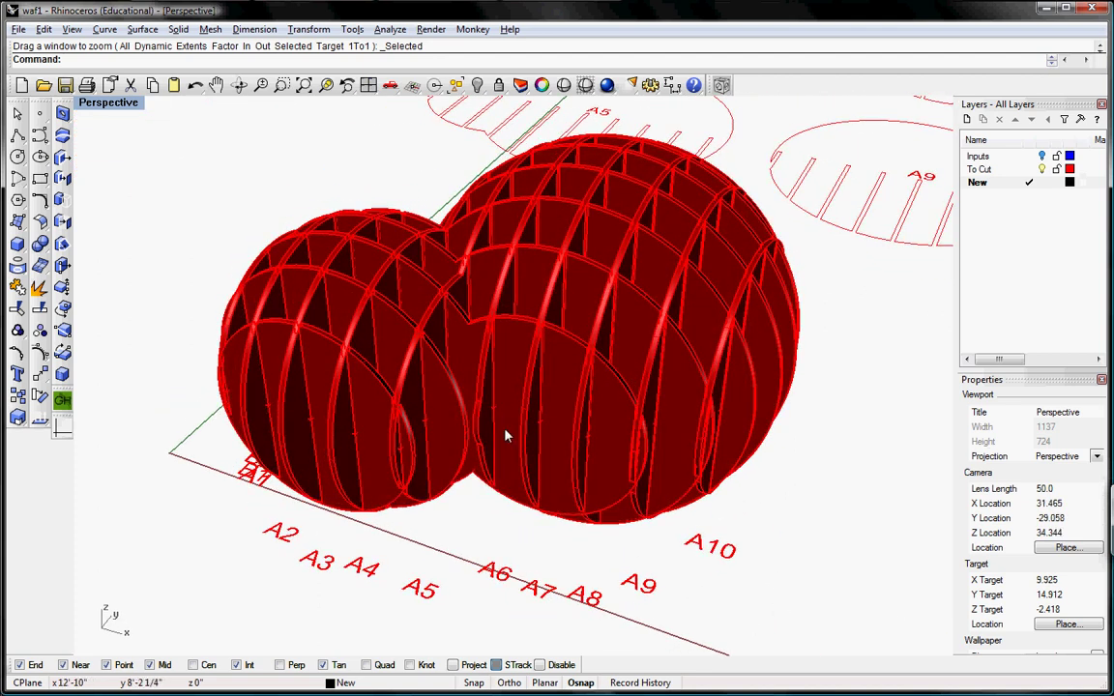
shift+right_drag(505, 435, 600, 545)
scroll(597, 544, down, 5)
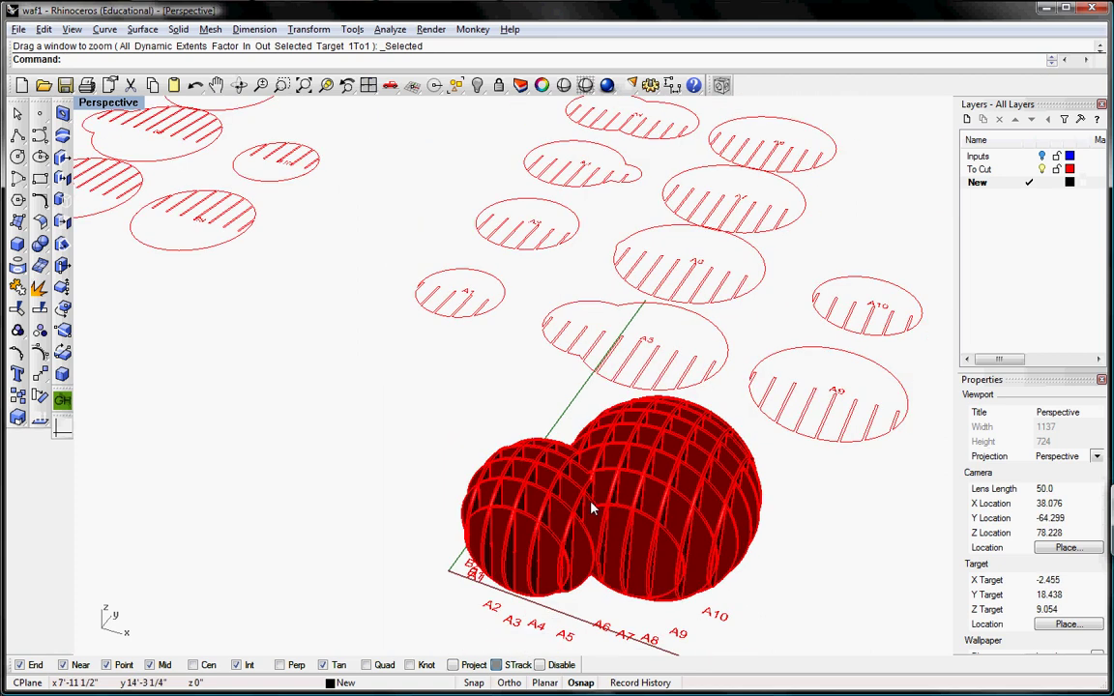
key(ctrl+F2)
key(ctrl+F3)
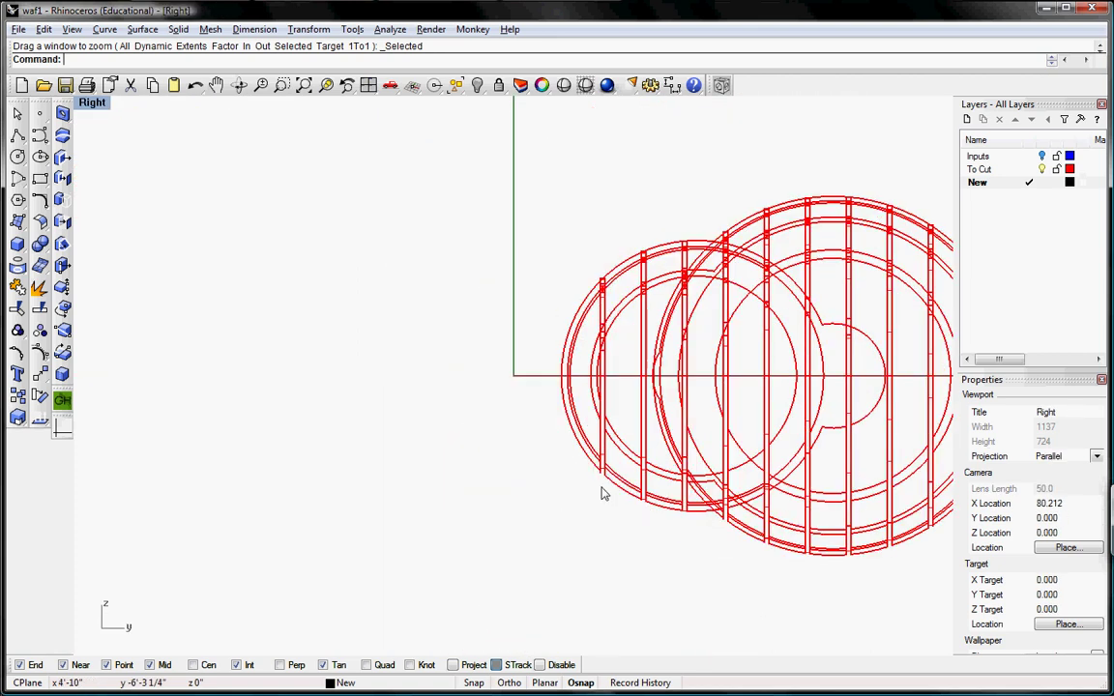
key(ctrl+F1)
drag(423, 241, 279, 174)
drag(523, 370, 218, 308)
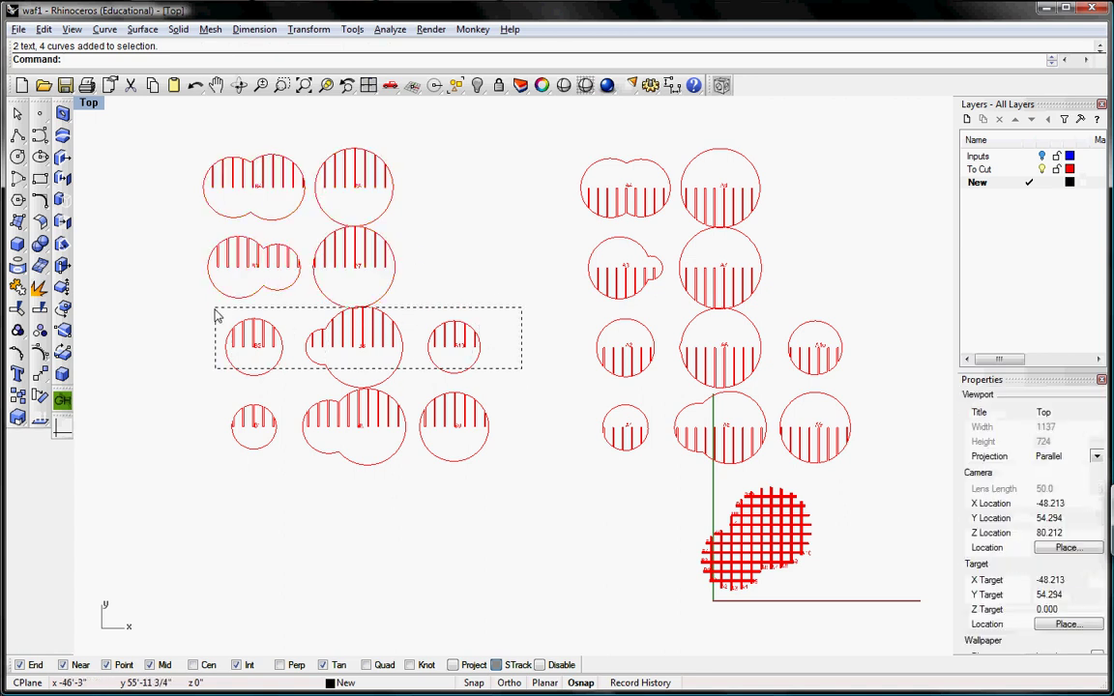
click(507, 354)
right_drag(624, 465, 611, 467)
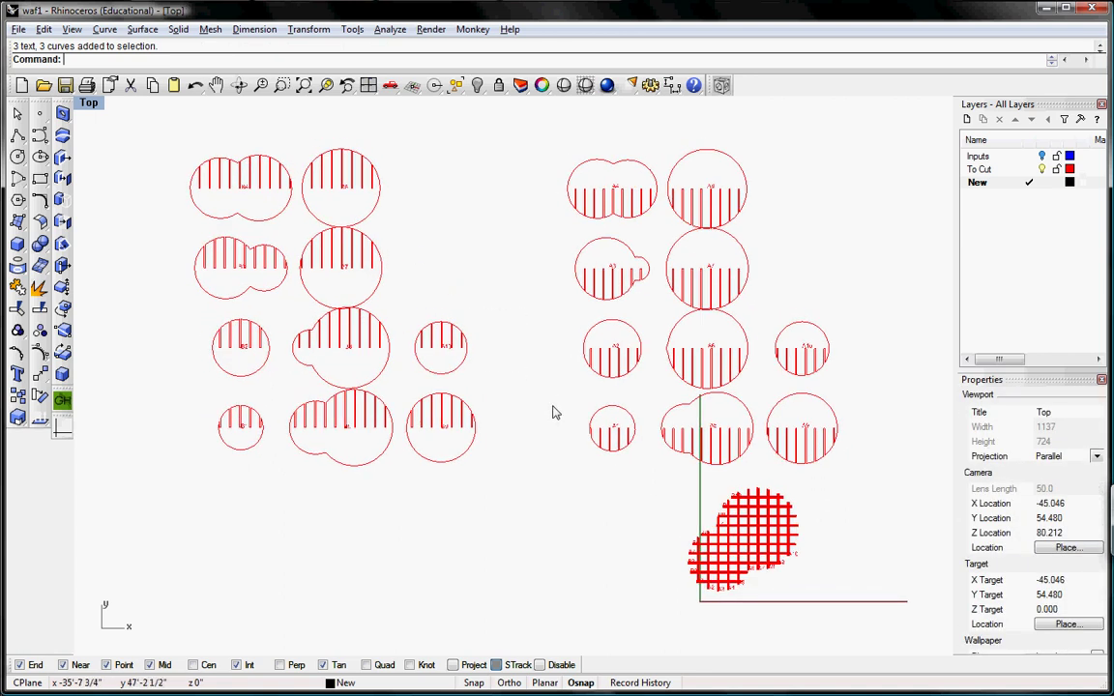
Switch to the waffle_tut model in Rhinoceros and bring up the Grasshopper Waffle_1 definition beside the sphere
key(alt+Tab)
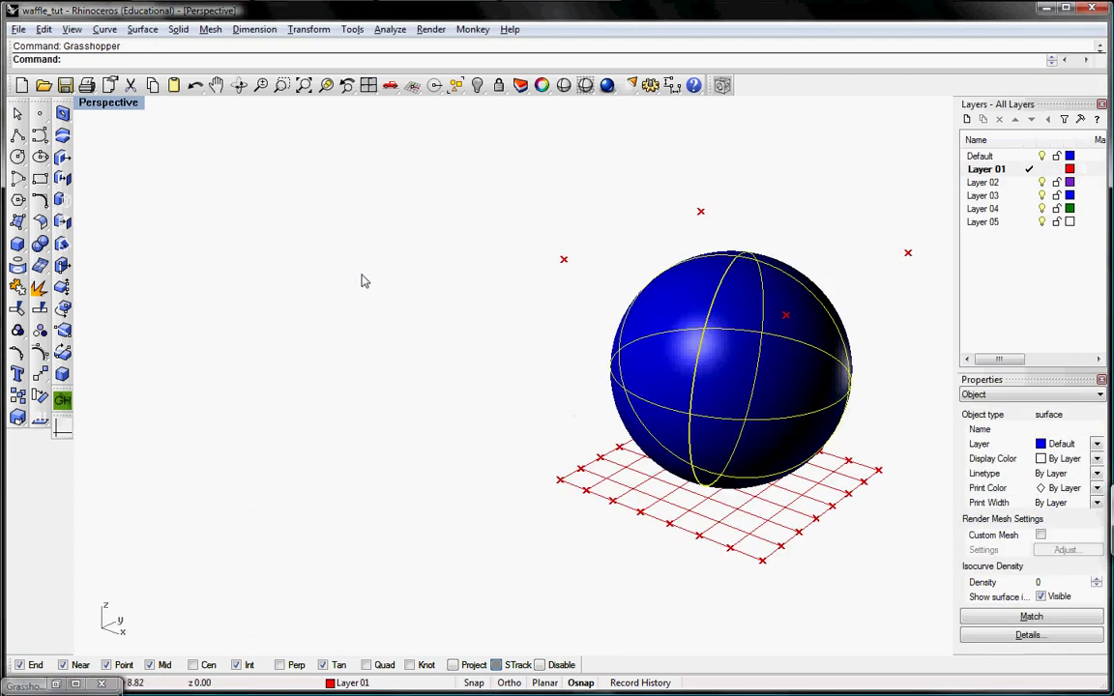
key(Escape)
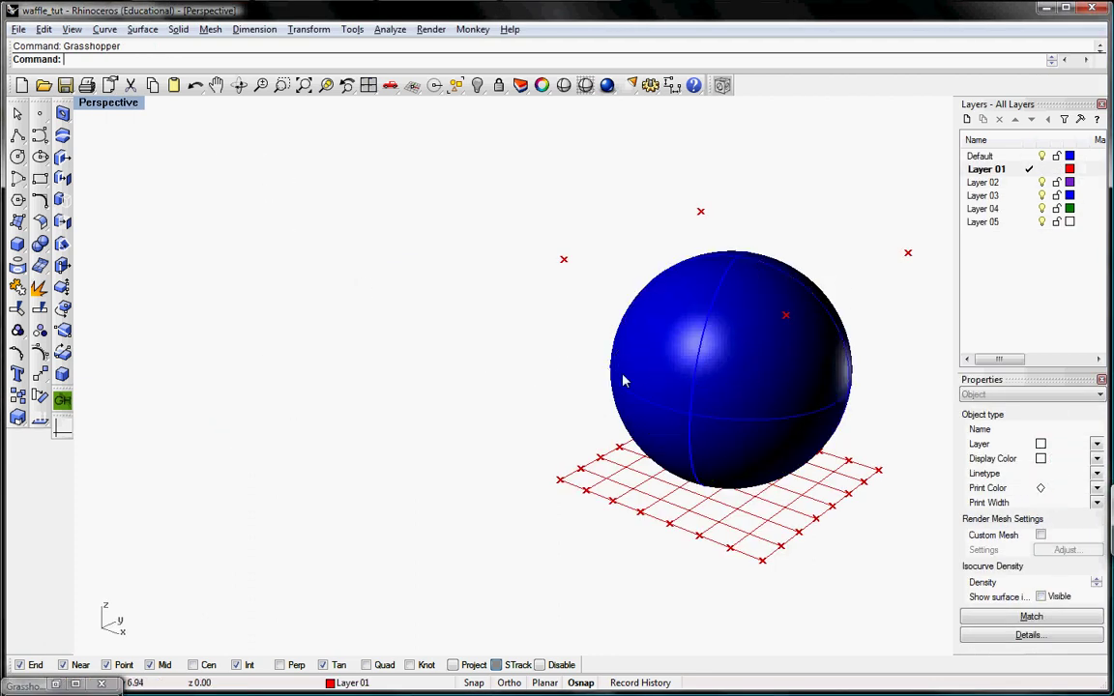
mouse_move(736, 428)
right_down()
mouse_move(741, 443)
mouse_move(733, 416)
right_up()
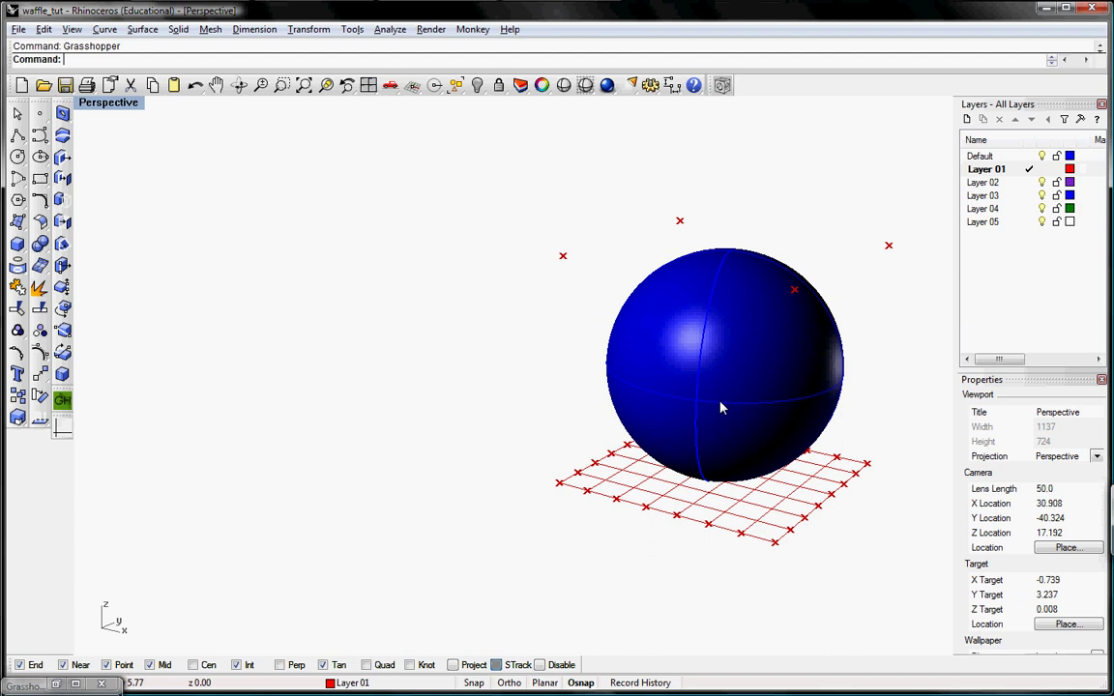
click(721, 406)
click(548, 373)
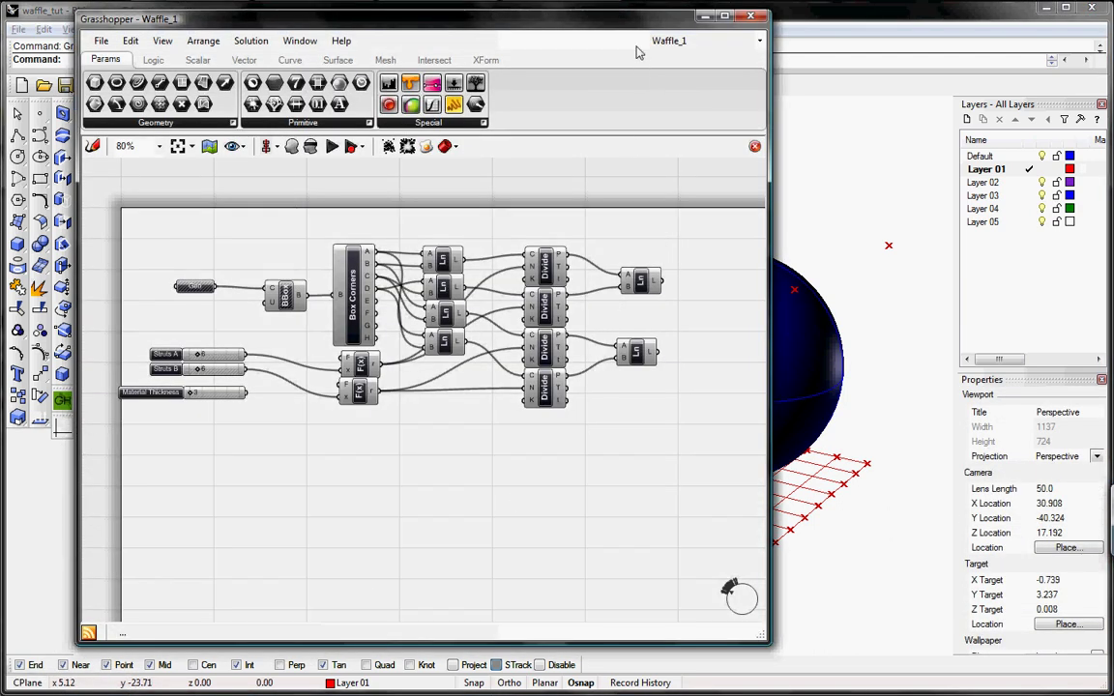
drag(640, 29, 582, 32)
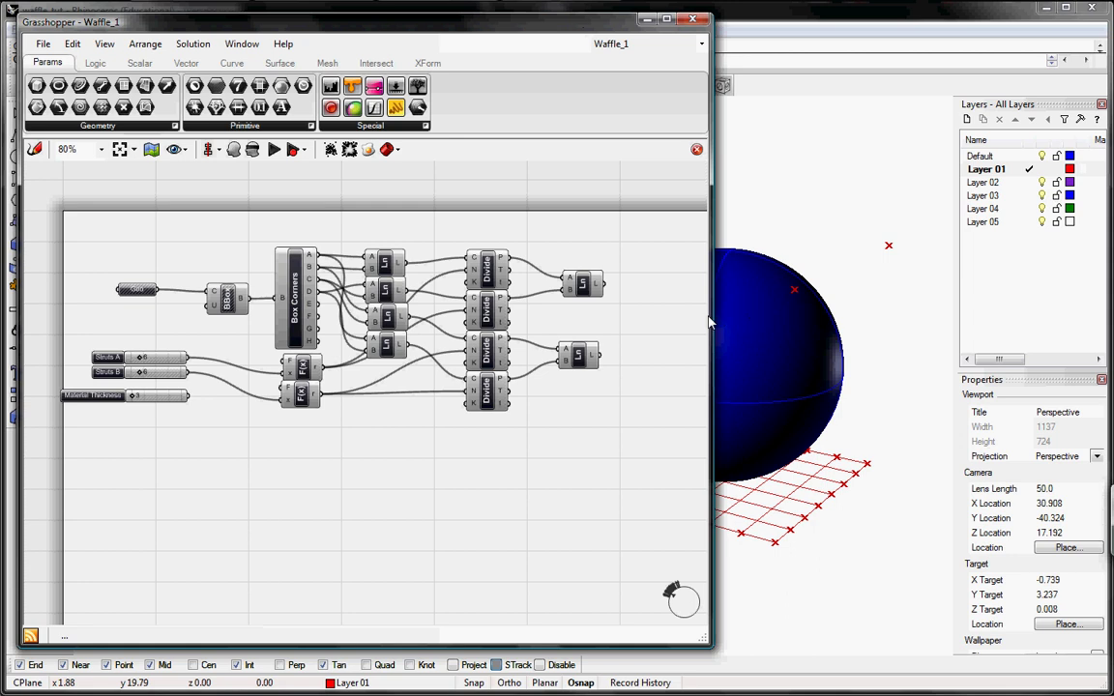
click(718, 319)
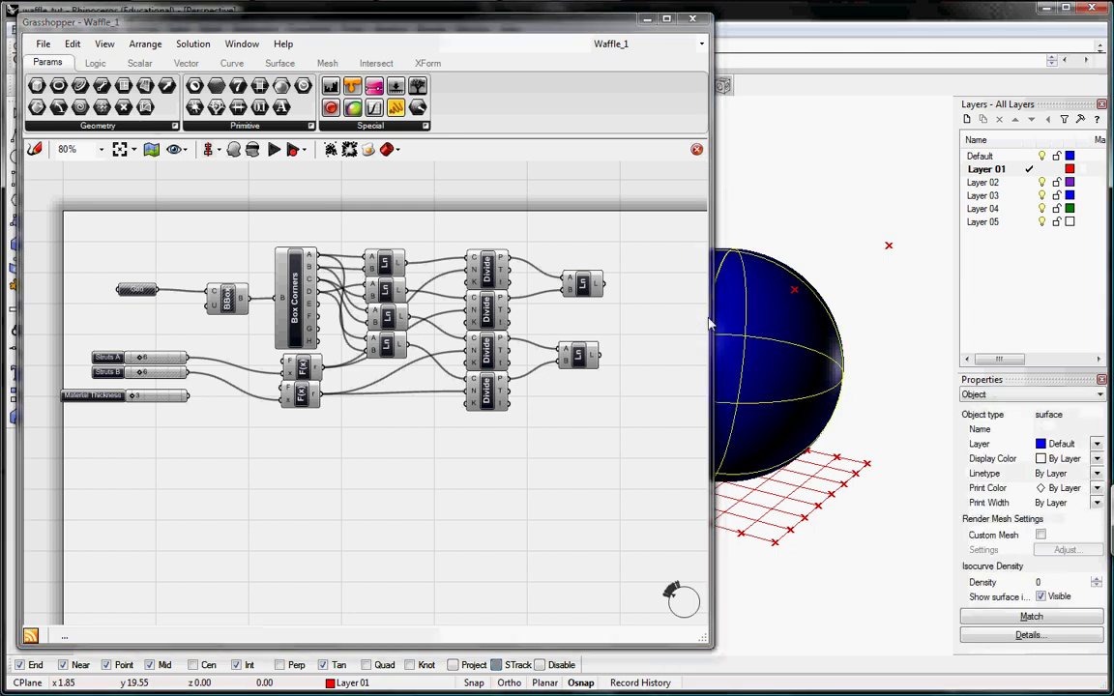
drag(718, 320, 774, 268)
key(Escape)
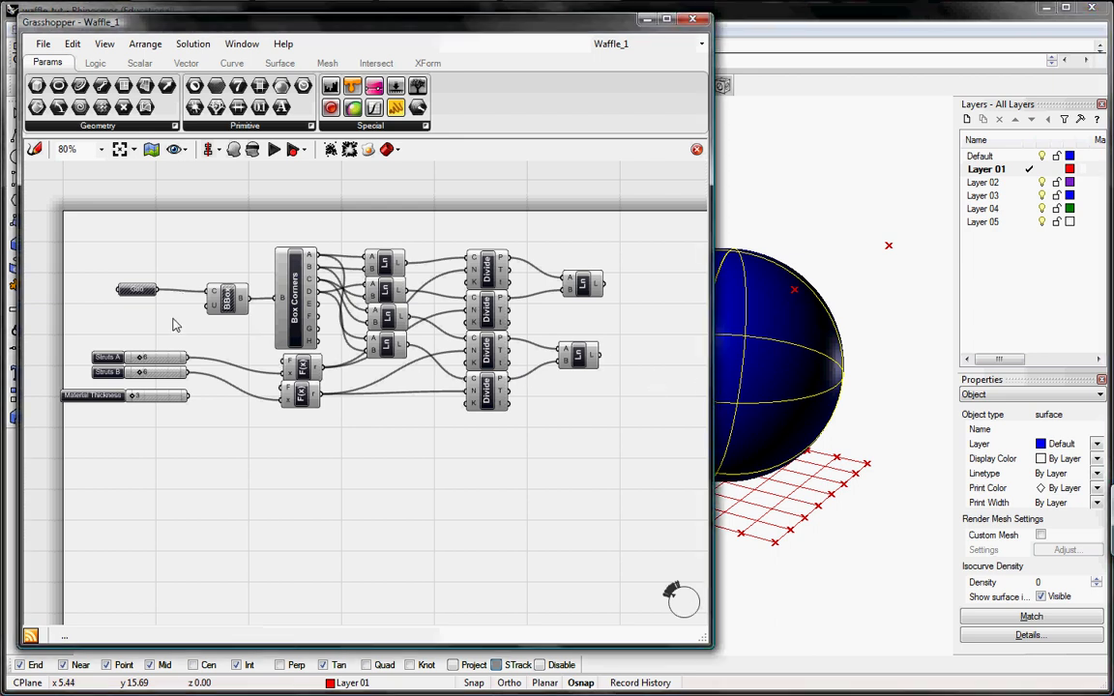
Delete all components of the definition except the Geo parameter and the Struts A, Struts B and Material Thickness sliders
right_drag(174, 321, 194, 296)
drag(595, 320, 245, 197)
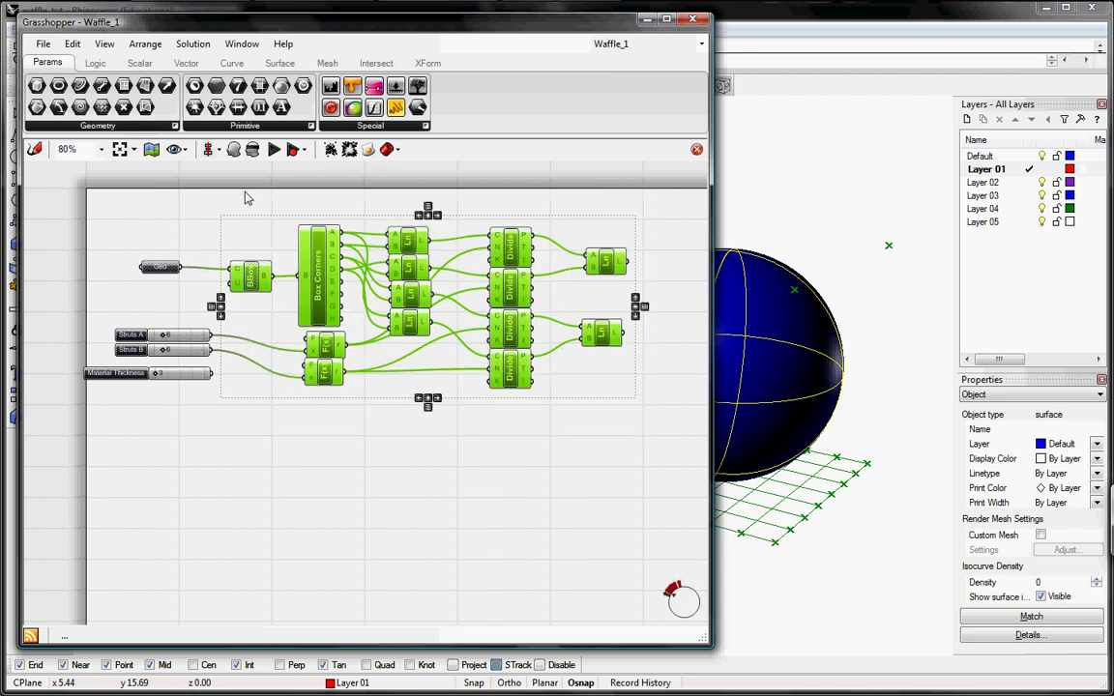
key(Delete)
Narrow the Grasshopper window to uncover the sphere in the viewport, and deselect the sphere
right_drag(251, 252, 290, 292)
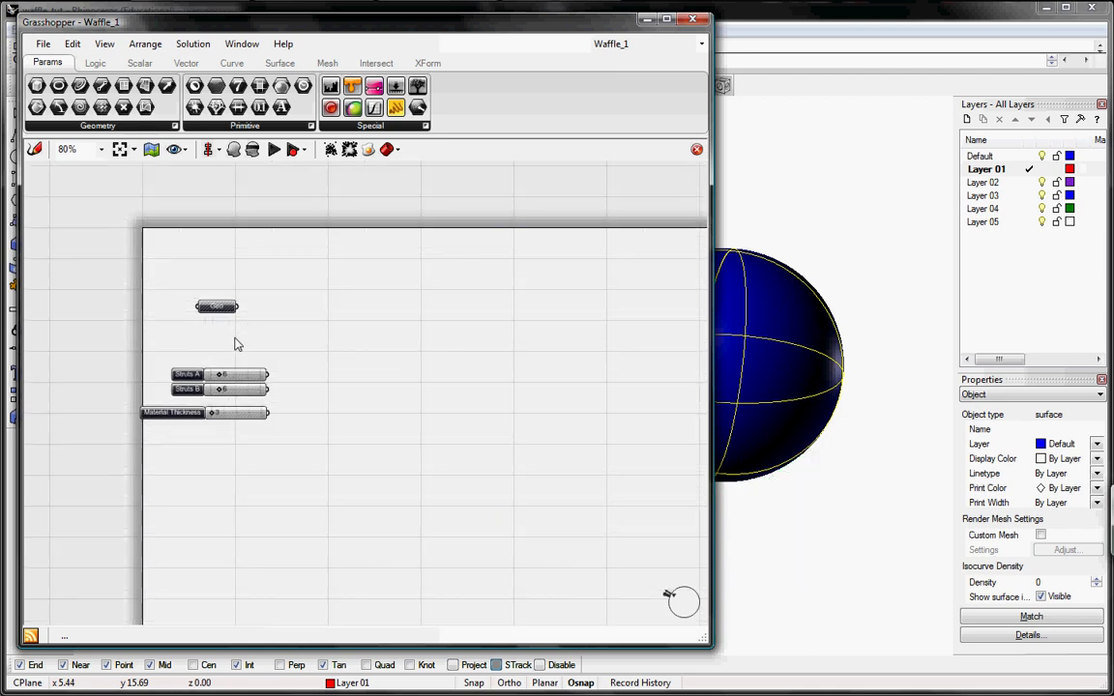
scroll(238, 344, up, 2)
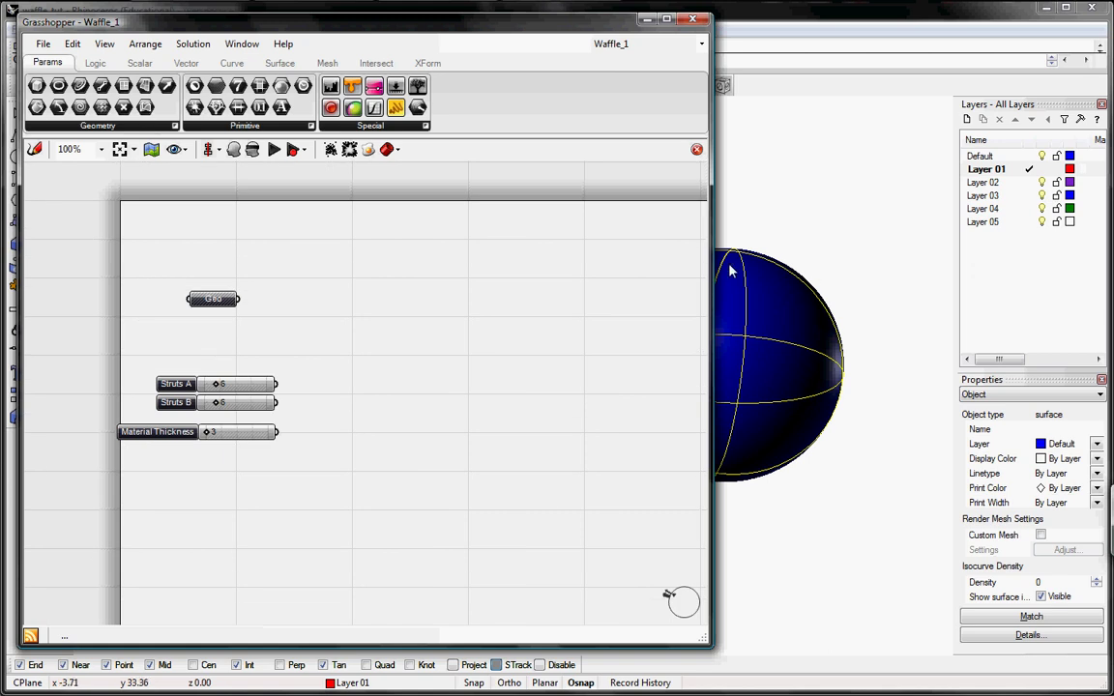
drag(709, 271, 500, 334)
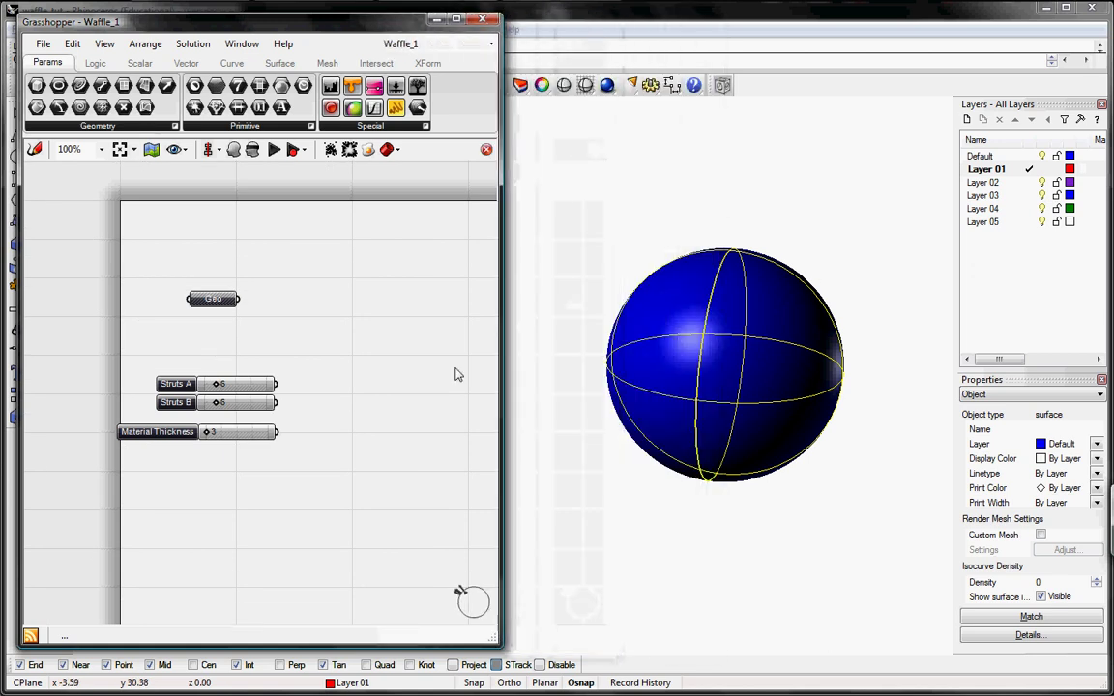
click(620, 457)
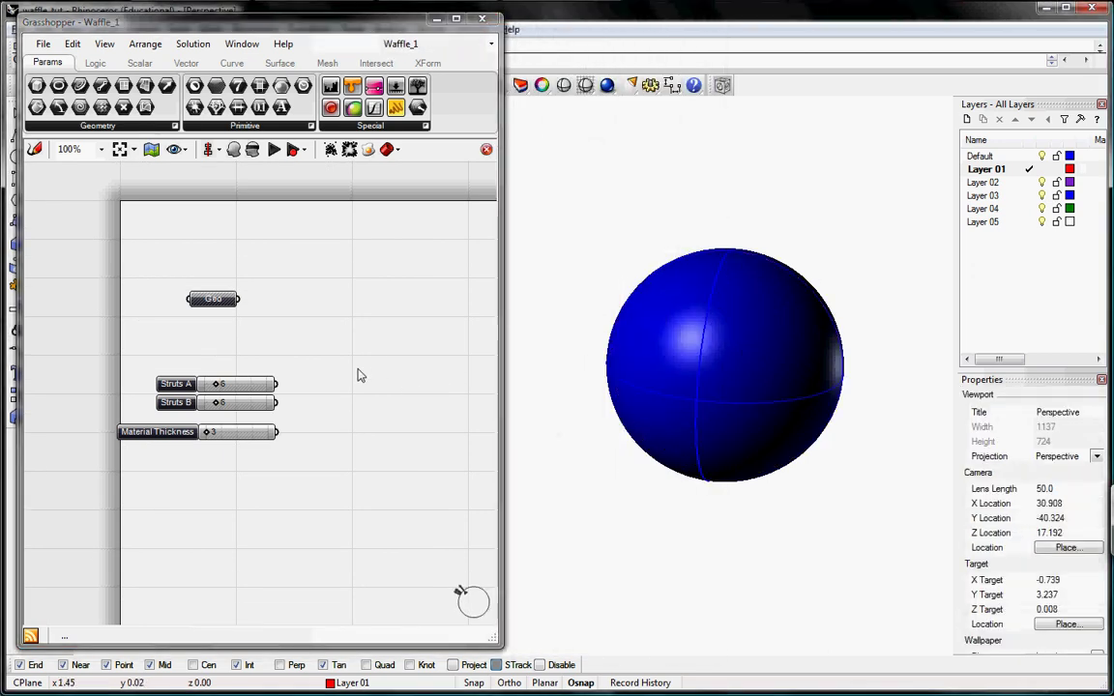
Assign the sphere in the Rhino viewport as the geometry referenced by the Geo parameter
mouse_move(335, 383)
right_down()
mouse_move(374, 361)
mouse_move(316, 373)
right_up()
scroll(281, 368, up, 4)
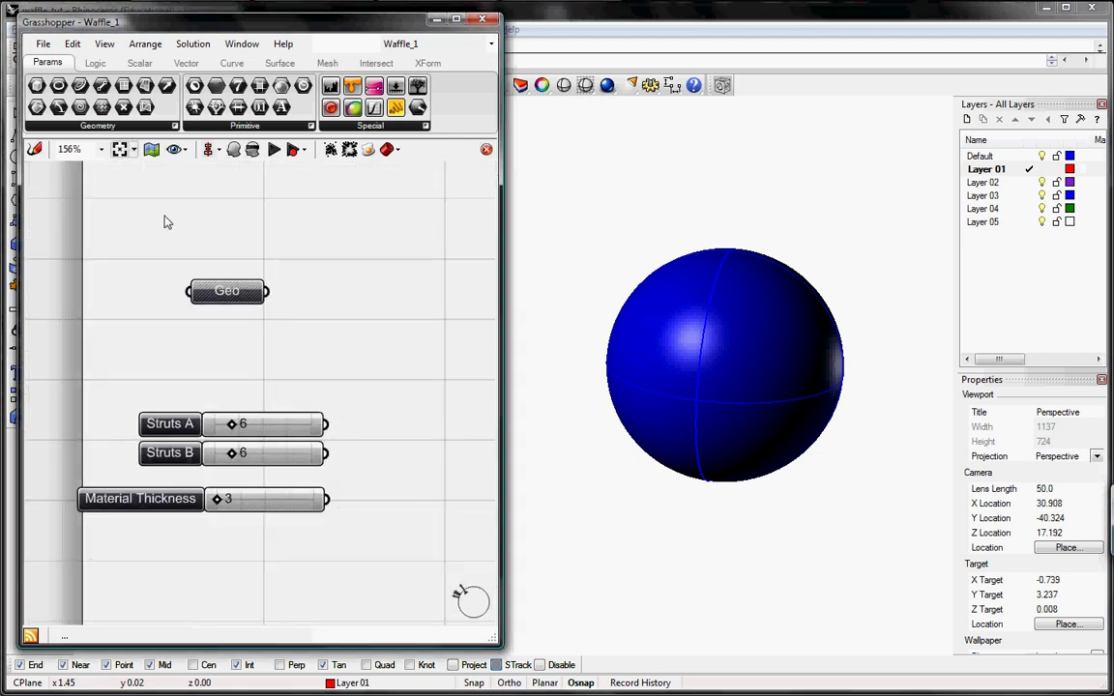
right_click(228, 296)
click(269, 291)
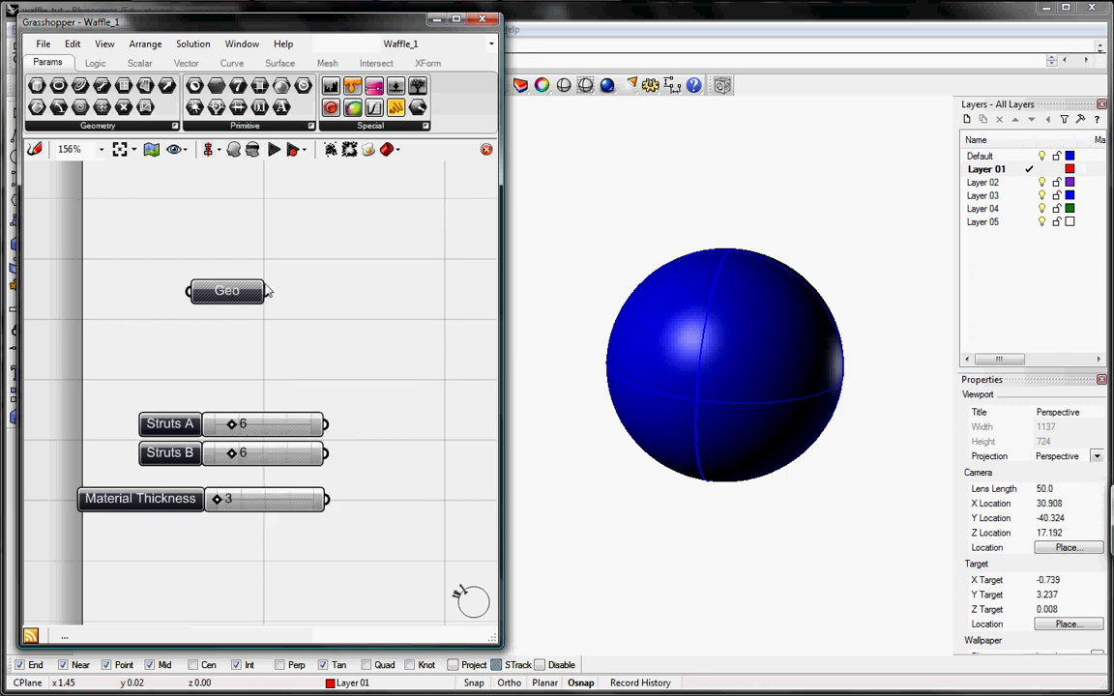
right_click(237, 293)
click(311, 425)
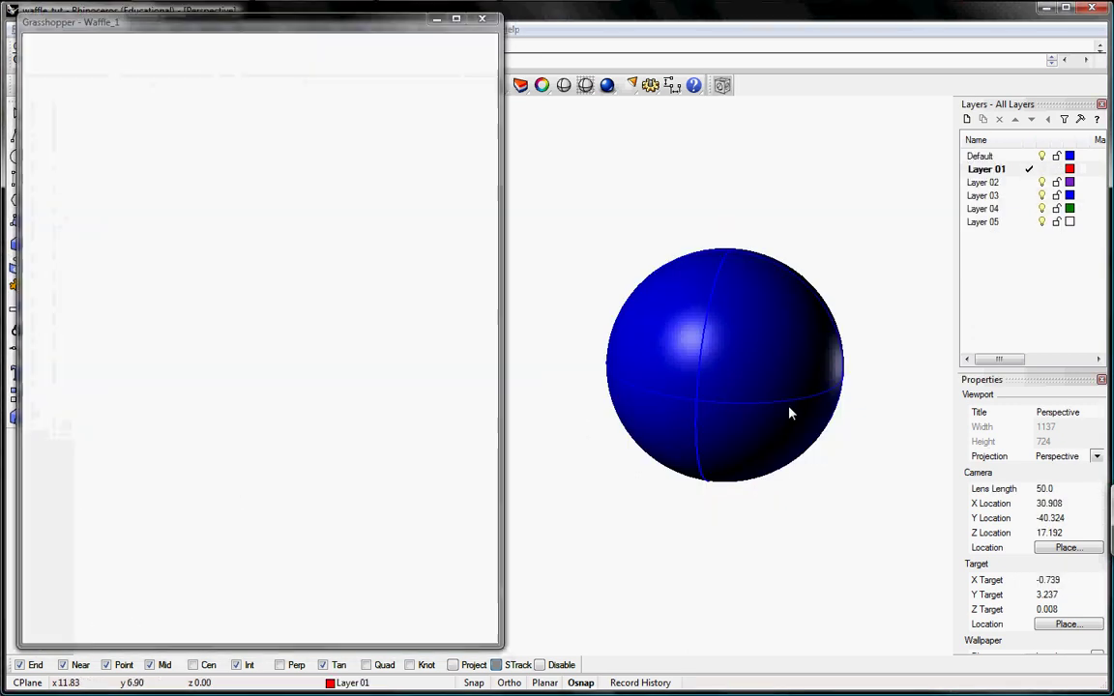
click(790, 414)
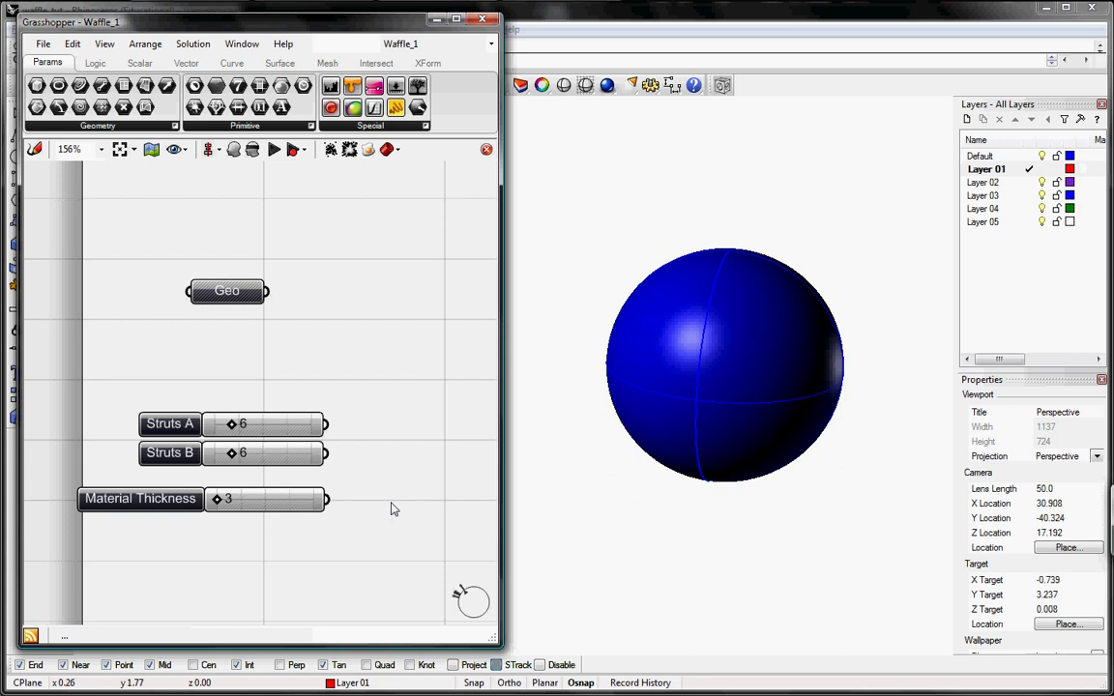
Add a Bounding Box component beside the Geo parameter and connect Geo to its C input
right_drag(379, 404, 339, 401)
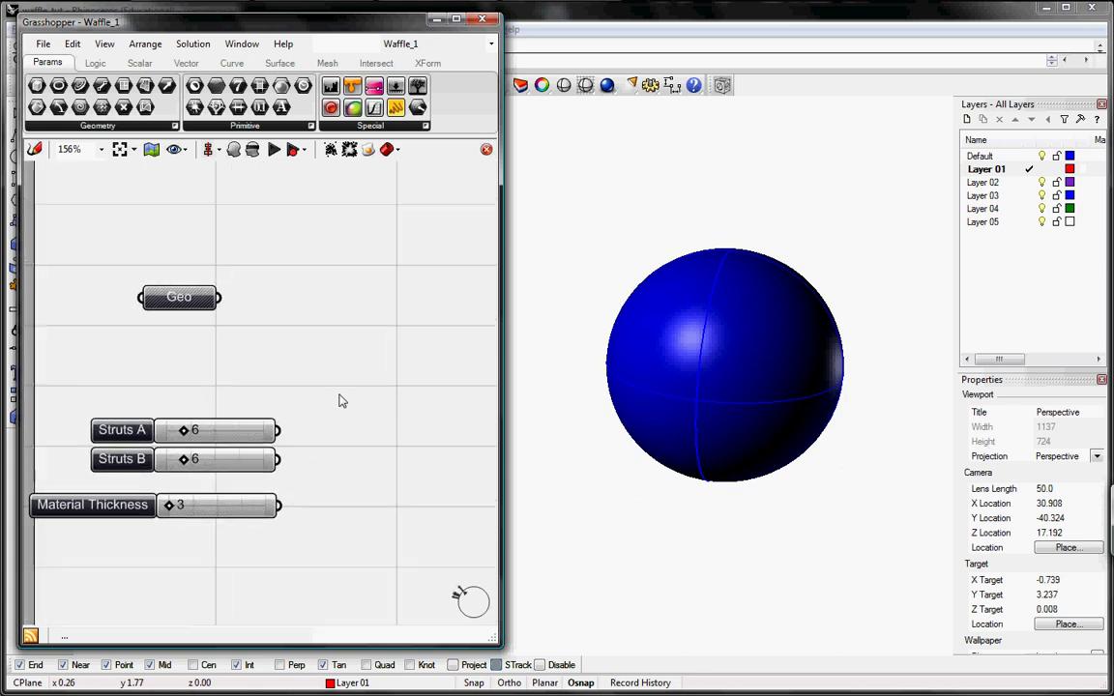
double_click(281, 324)
text(bo)
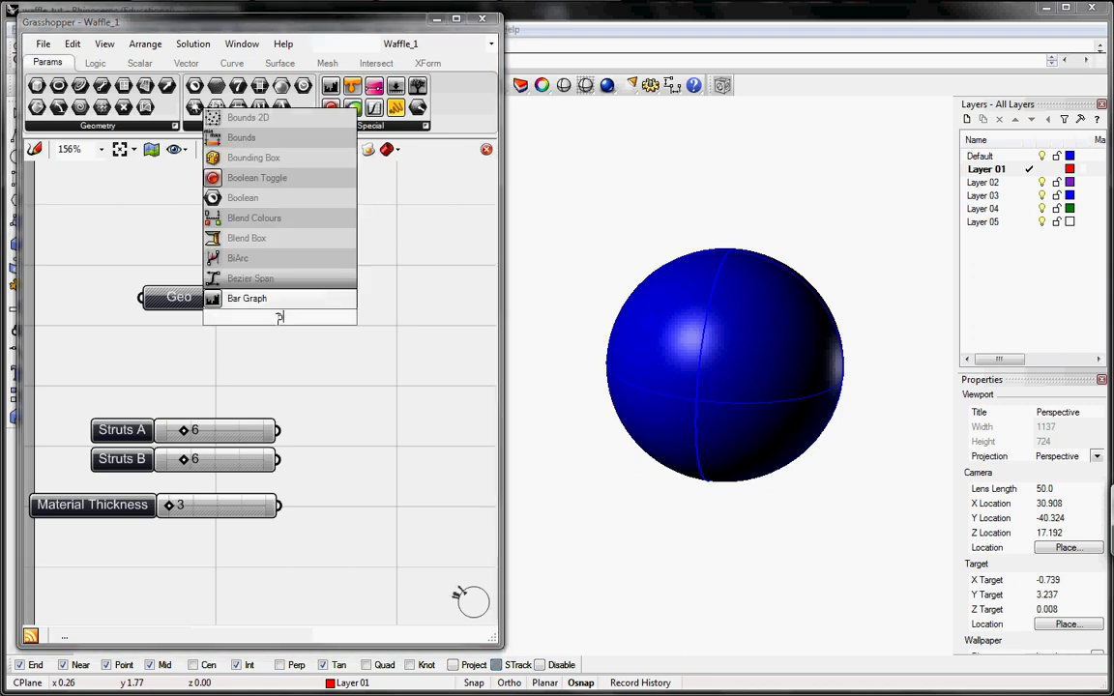
text(un)
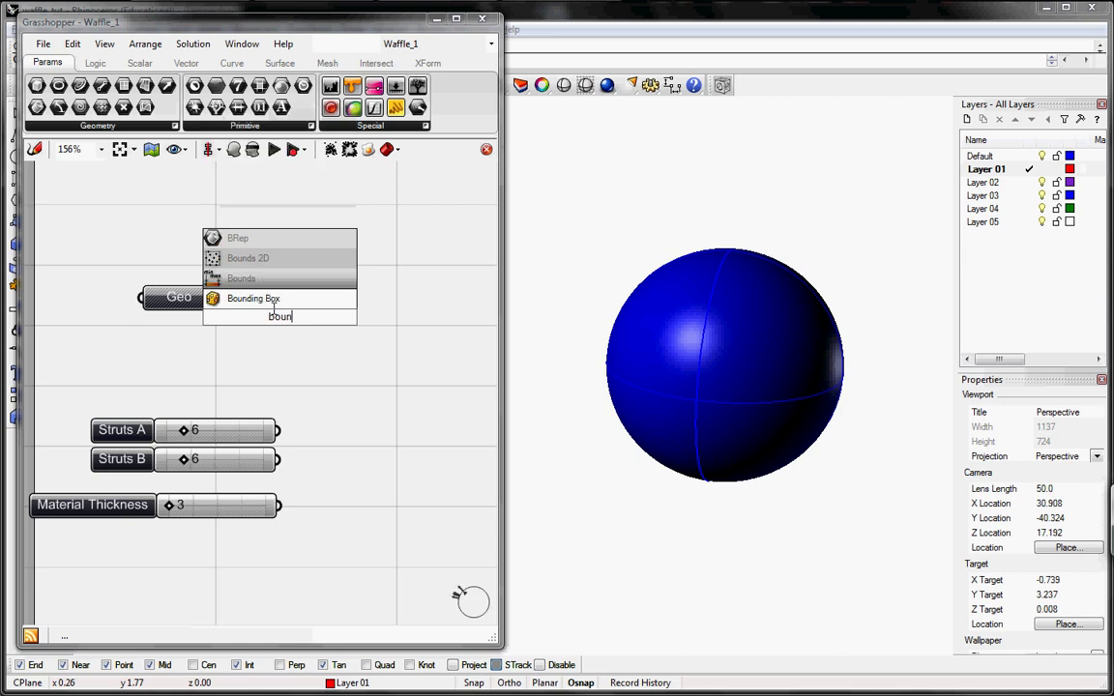
click(264, 302)
drag(274, 325, 220, 297)
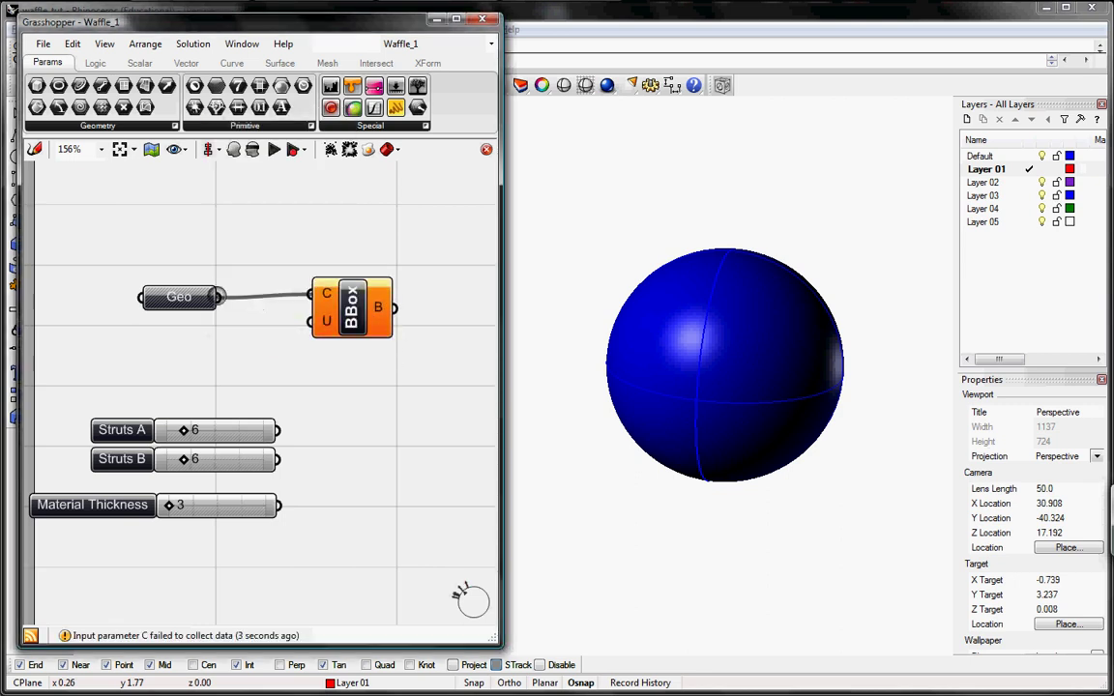
drag(357, 323, 346, 326)
double_click(426, 322)
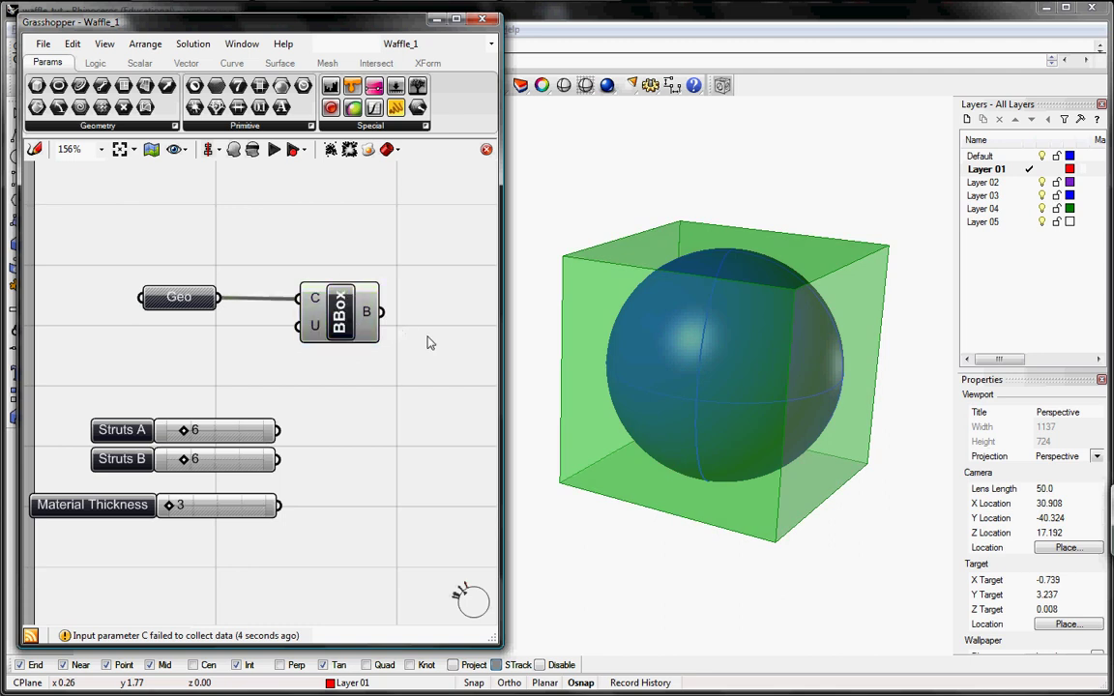
text(bo)
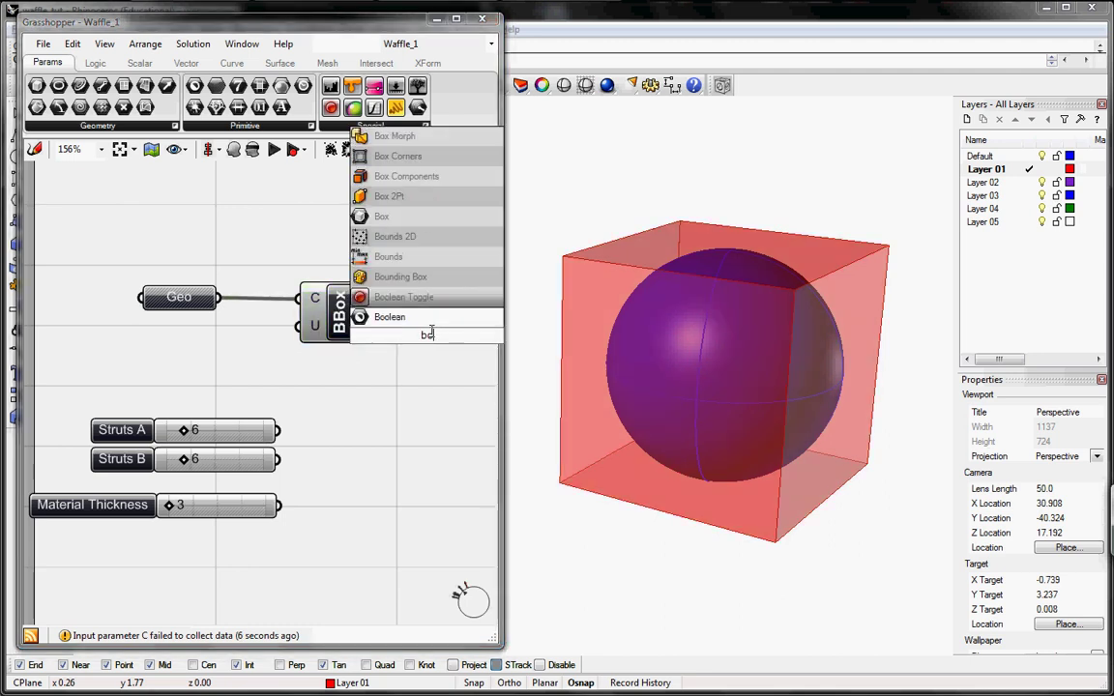
text(x)
click(392, 321)
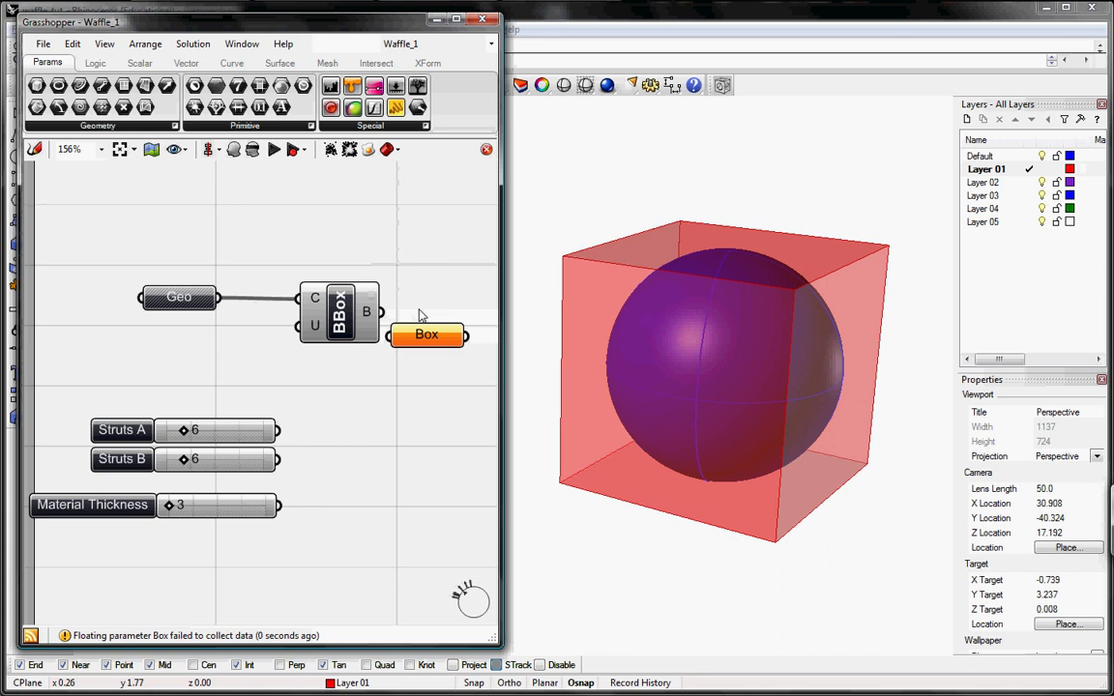
right_drag(426, 313, 280, 331)
click(305, 357)
key(Delete)
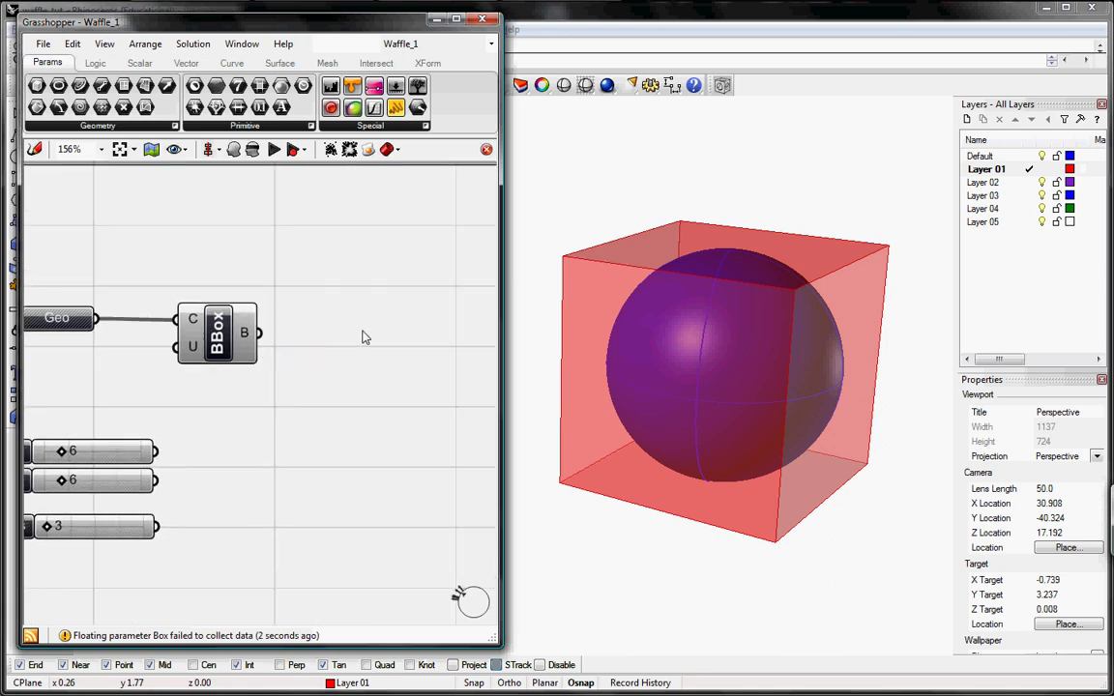
Add a Box Corners component and connect the Bounding Box component's B output to its B input
double_click(365, 312)
text(bo)
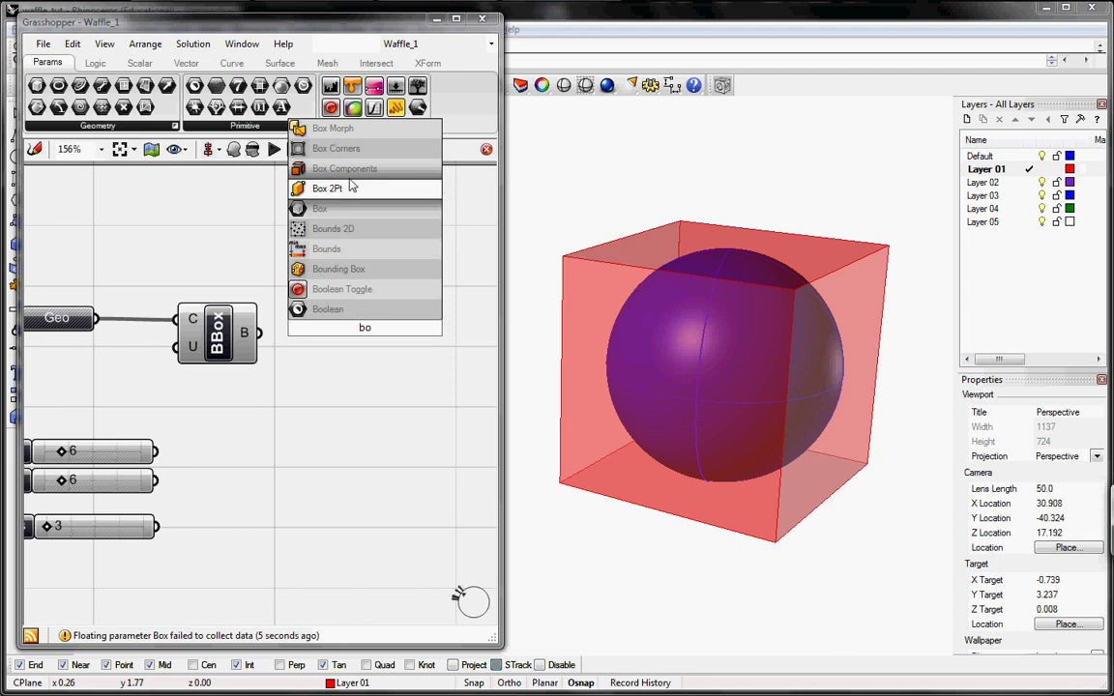
text(x c)
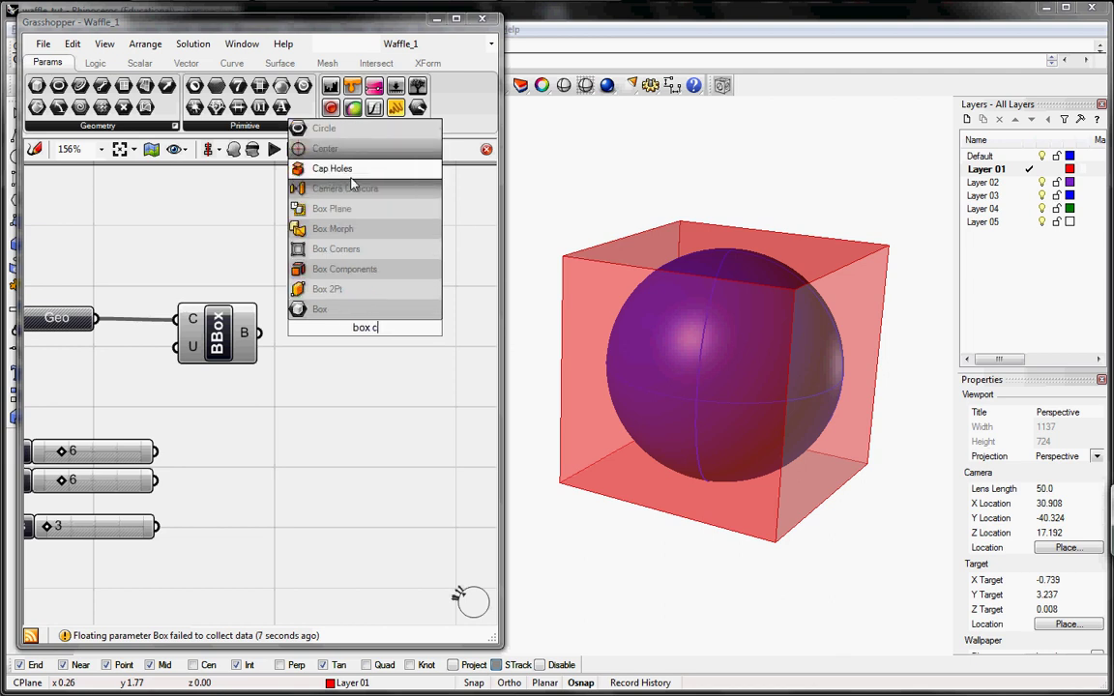
click(374, 253)
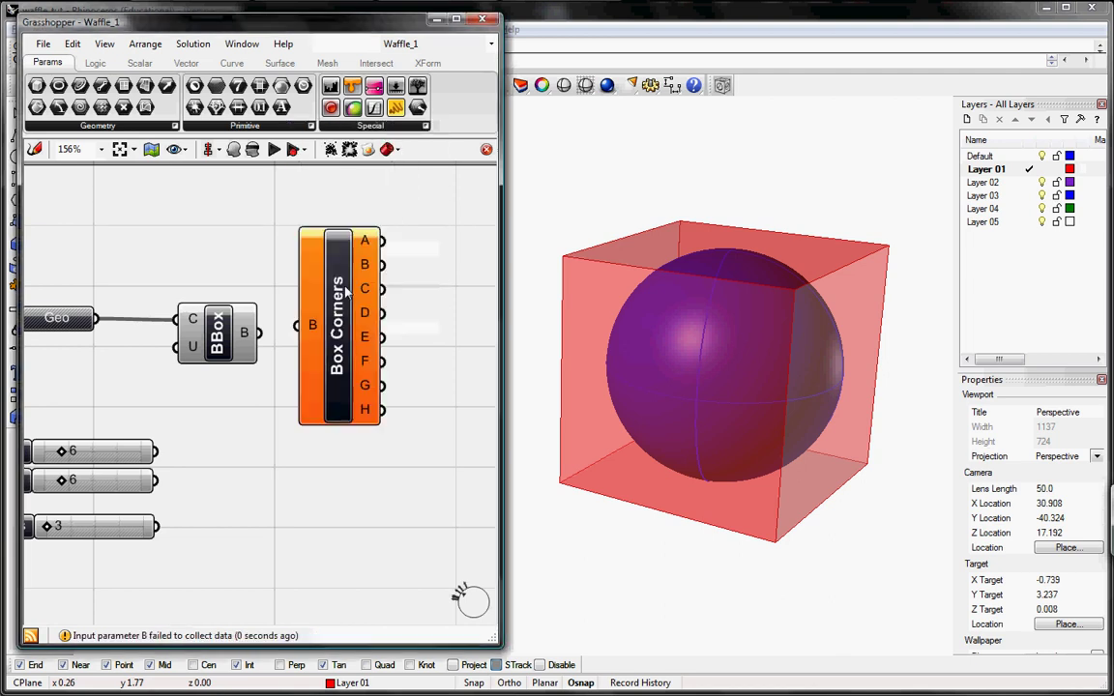
drag(343, 296, 399, 289)
click(352, 321)
drag(354, 322, 260, 332)
drag(396, 319, 369, 326)
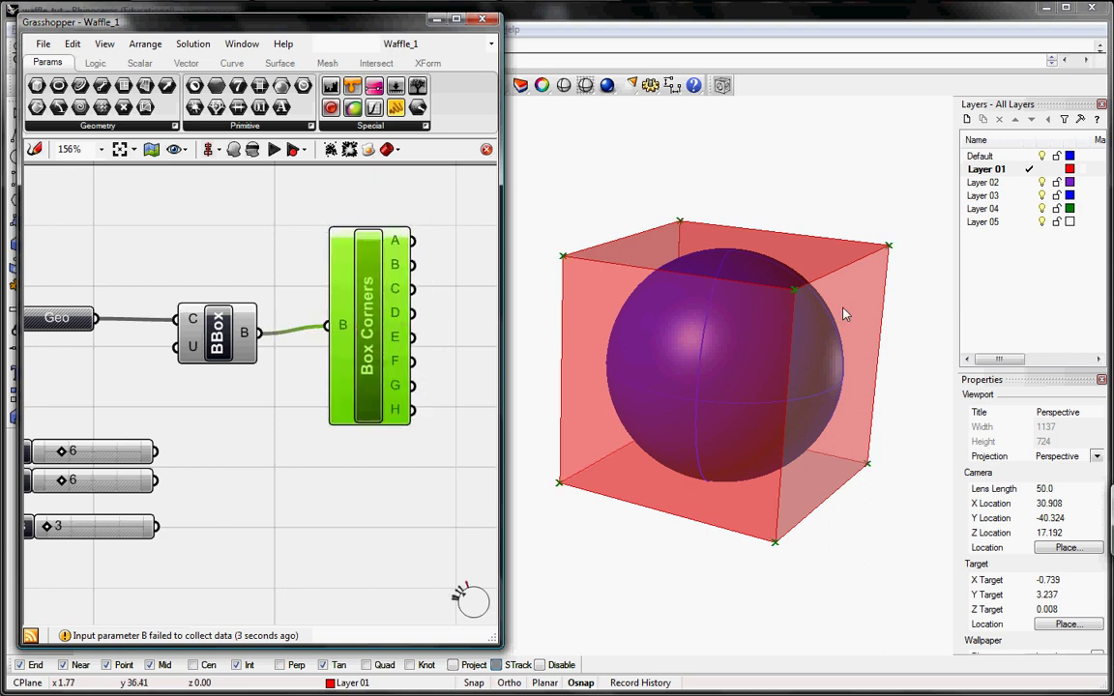
Turn off the viewport preview of the Bounding Box component
right_drag(377, 395, 345, 399)
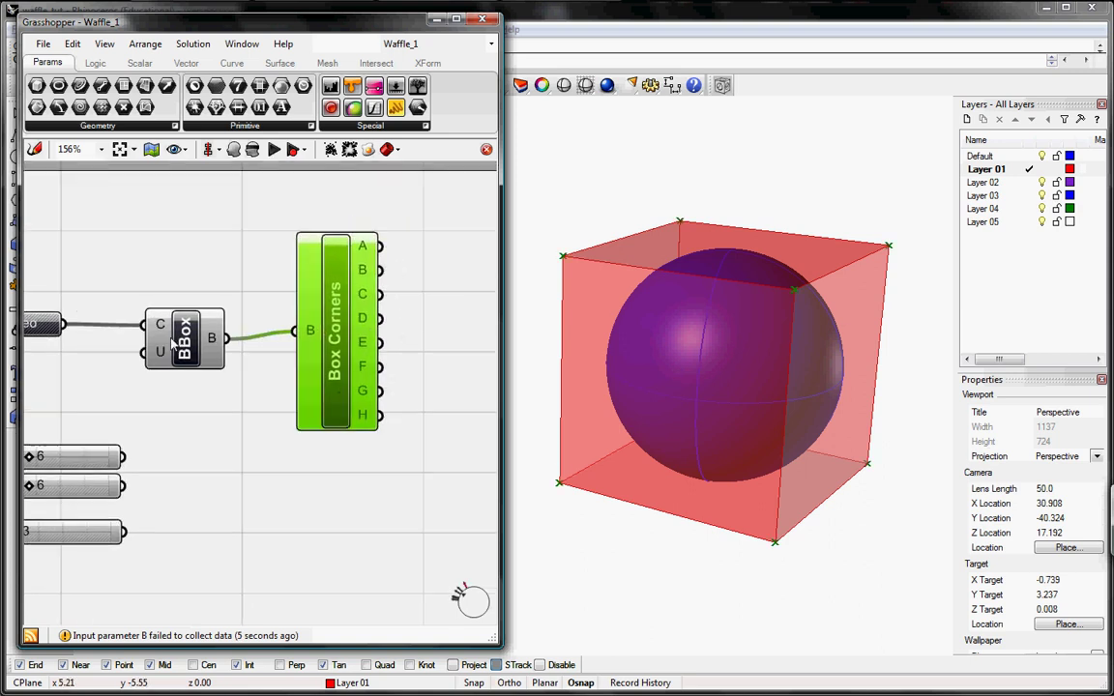
right_click(170, 337)
click(227, 393)
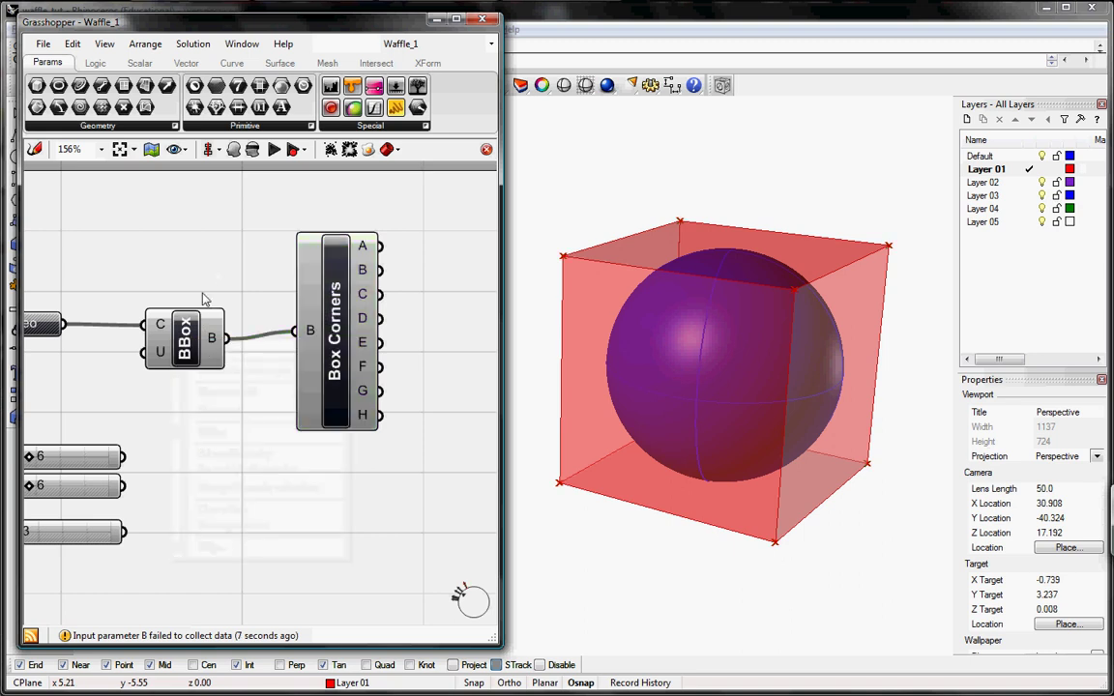
Hide the Bounding Box component's box from the viewport by disabling its Preview option
click(184, 333)
right_click(191, 339)
click(230, 362)
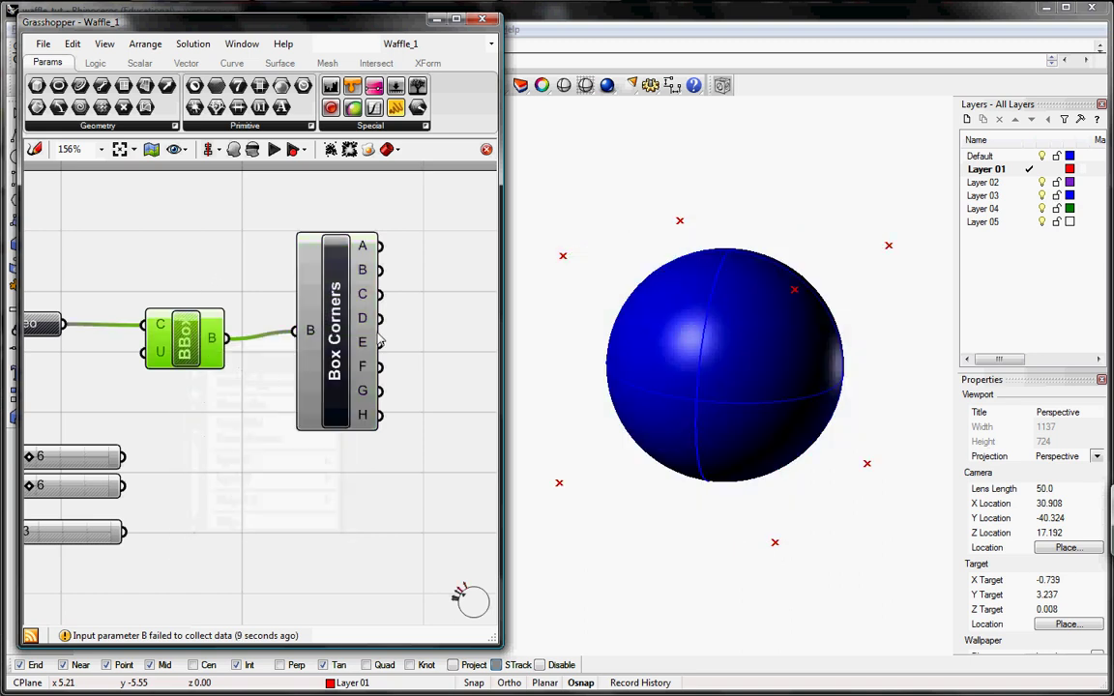
Add a Line component beside Box Corners and duplicate it into a vertical stack of four Line components
right_drag(379, 339, 213, 365)
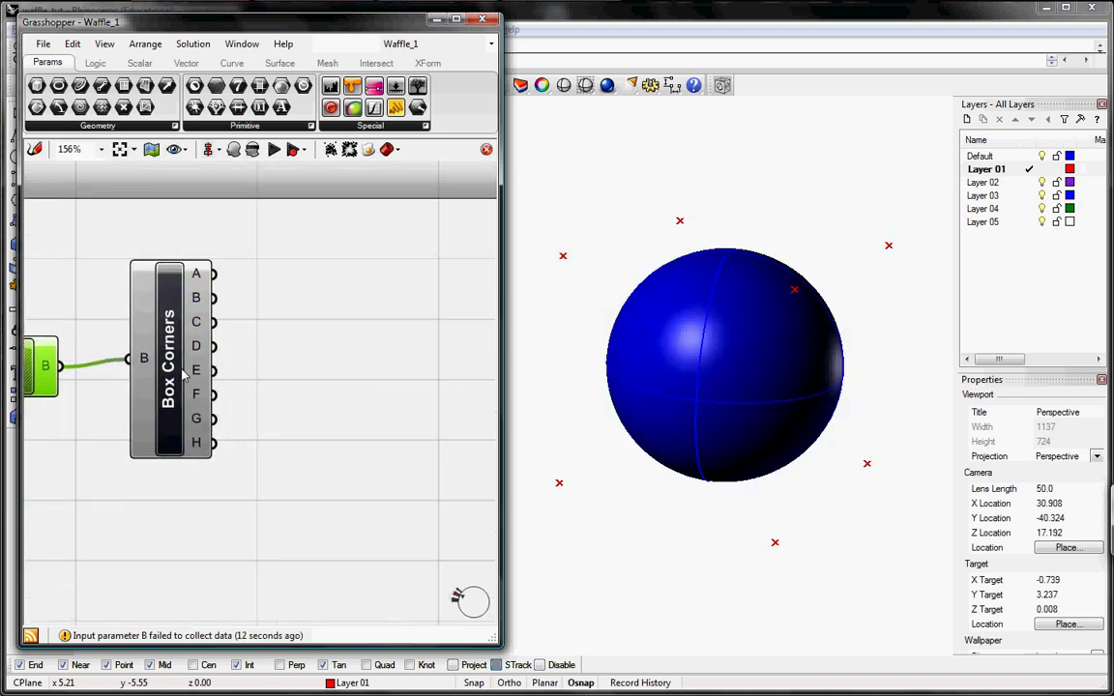
double_click(328, 312)
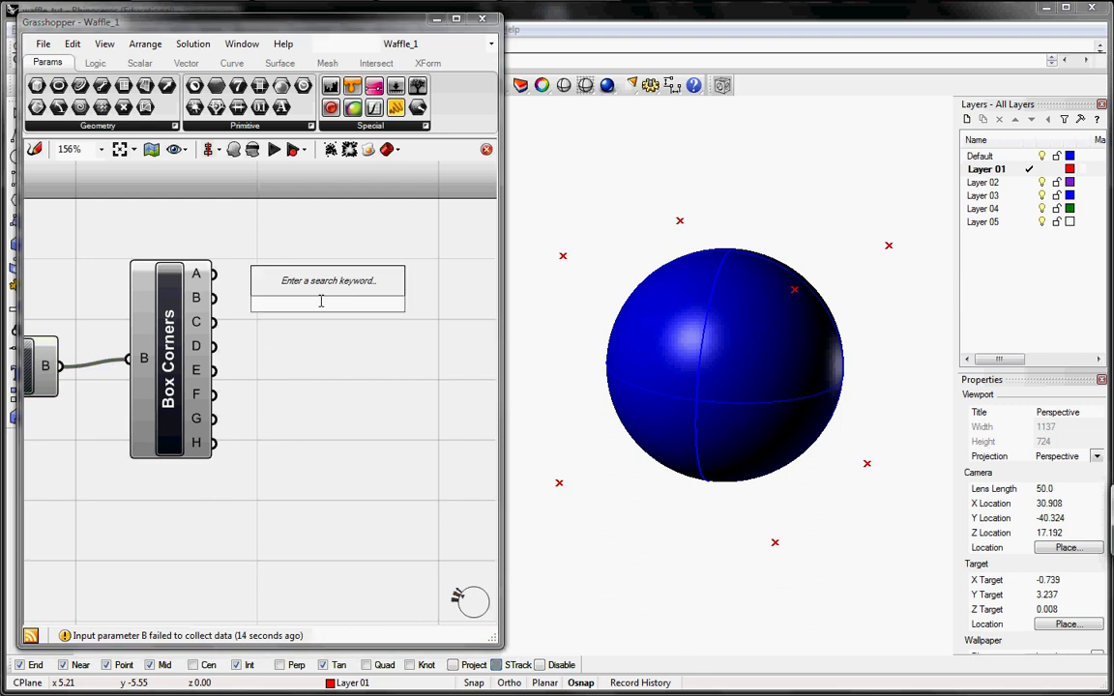
text(line)
key(Return)
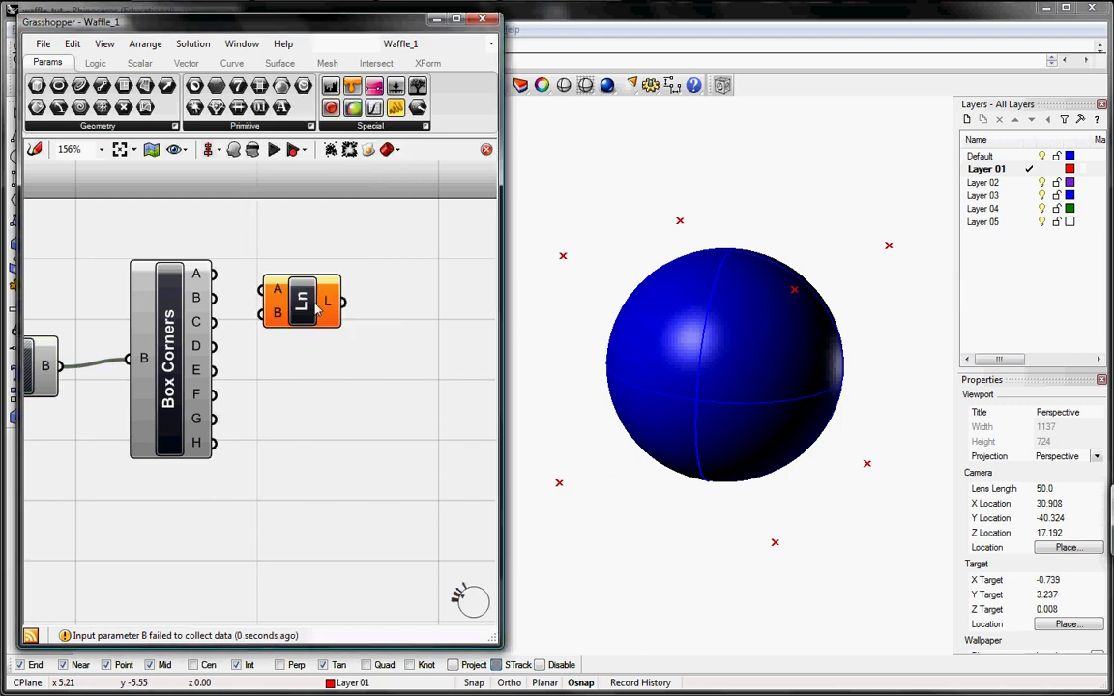
alt+drag(328, 305, 330, 472)
shift+click(327, 317)
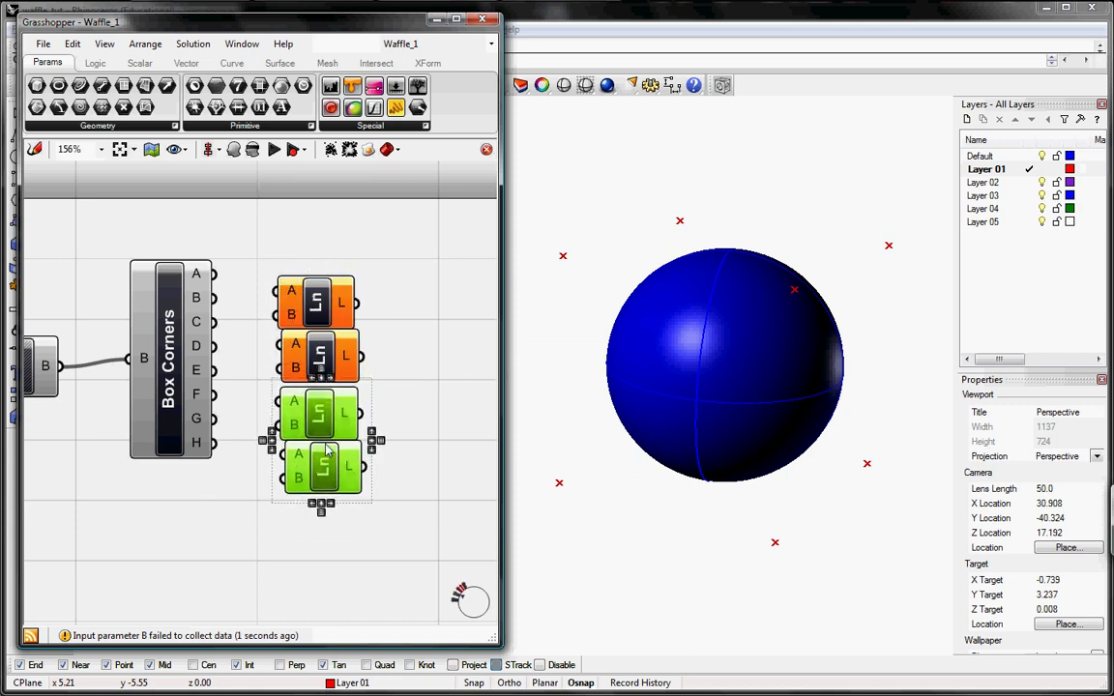
click(416, 400)
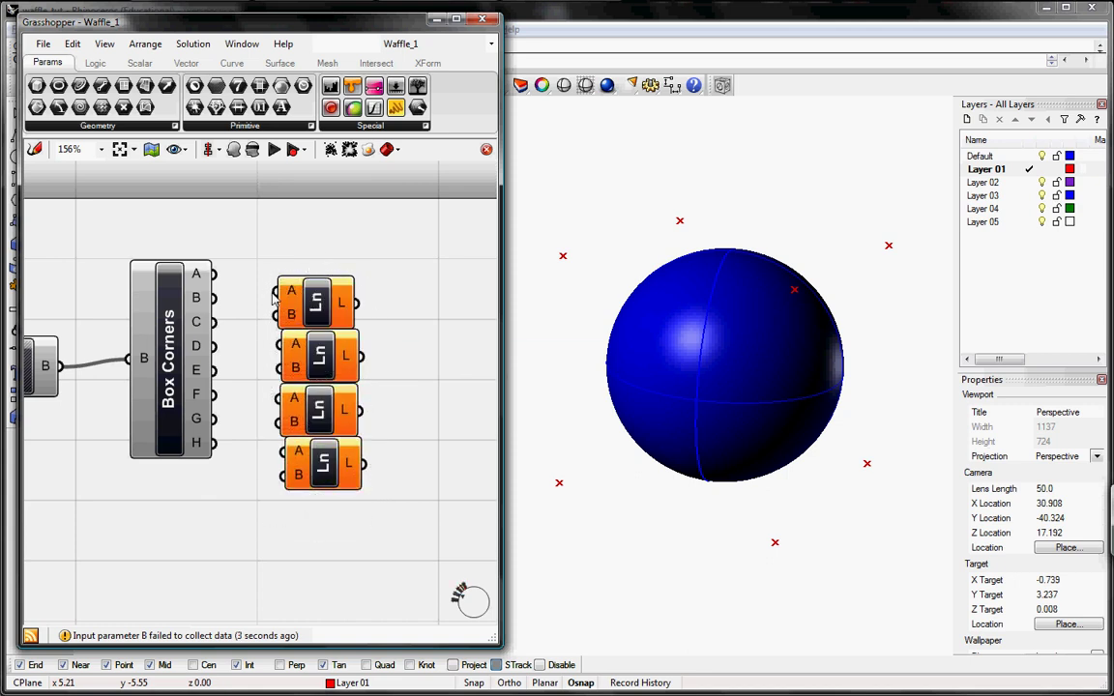
Connect Box Corners outputs A and B to the first Line's A and B inputs, and C and D to the second Line's
drag(277, 291, 214, 274)
drag(275, 319, 214, 298)
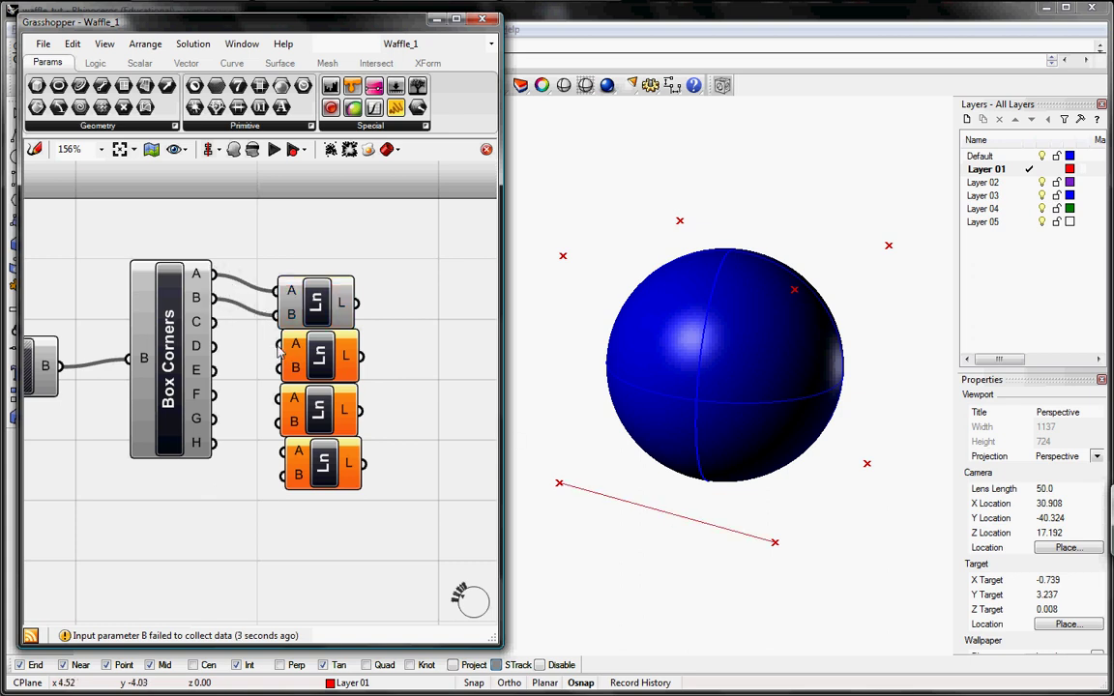
drag(280, 348, 214, 322)
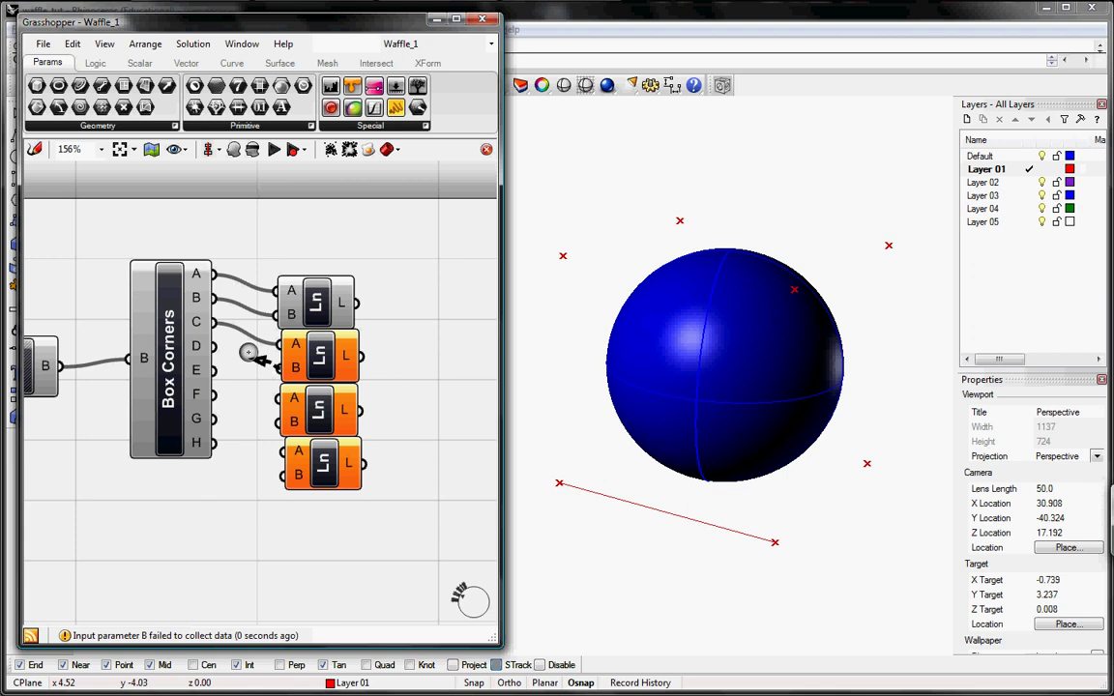
drag(259, 359, 213, 347)
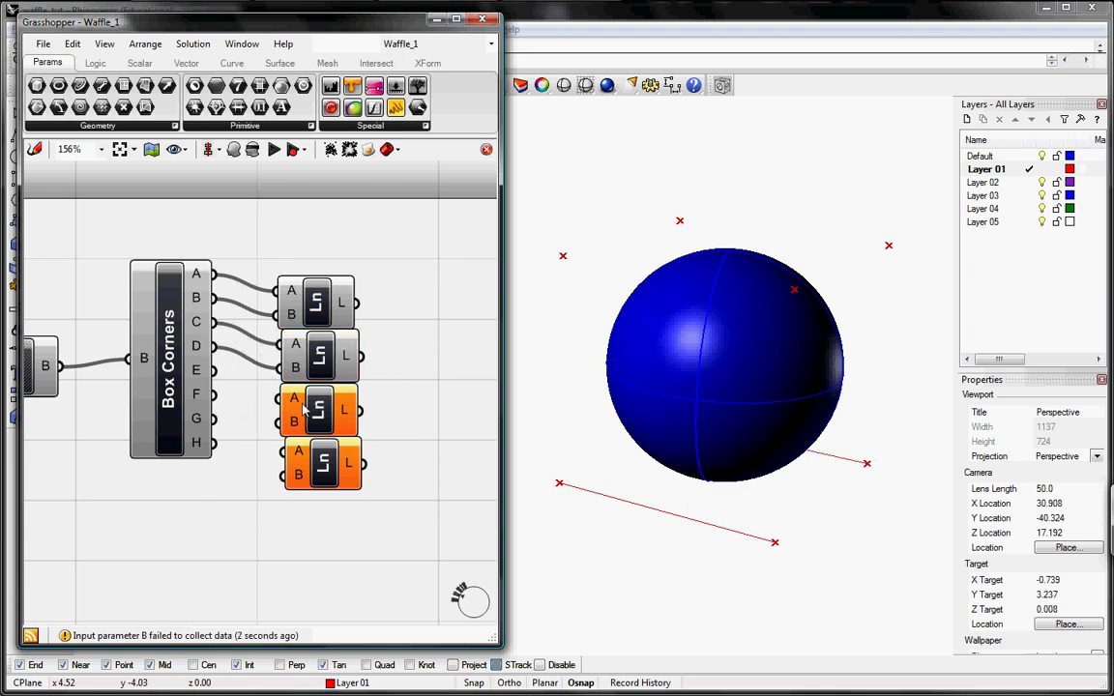
Connect corners B and C to the third Line and corners A and D to the fourth, and shift the Line stack away from Box Corners
drag(303, 408, 213, 299)
drag(288, 422, 213, 322)
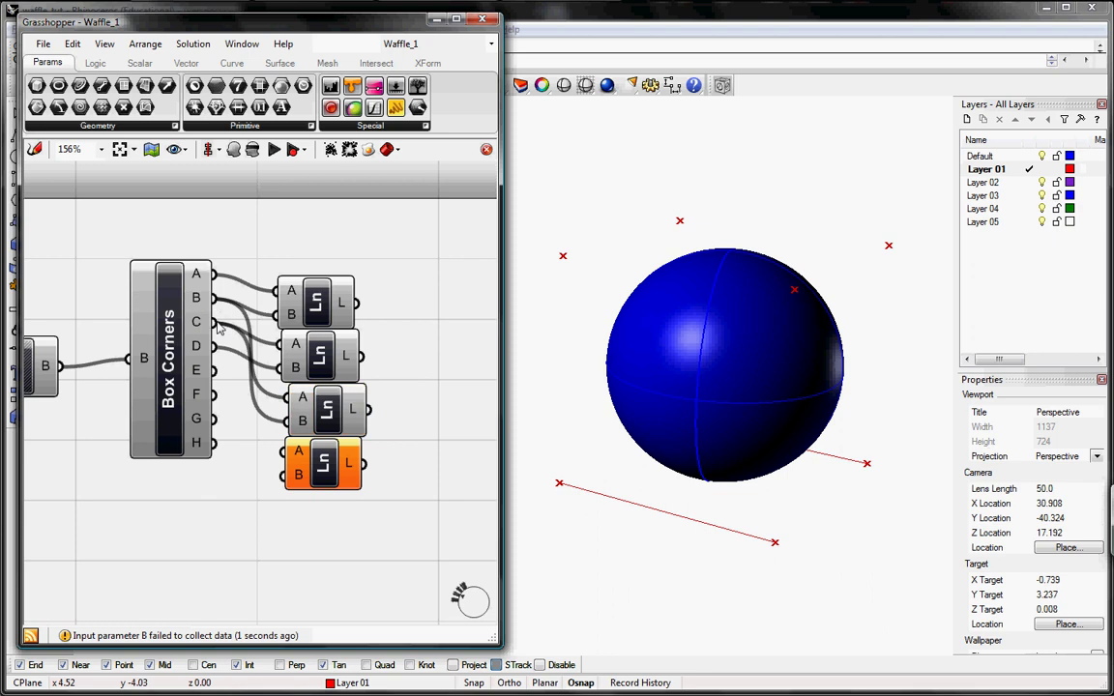
drag(282, 449, 213, 274)
drag(282, 475, 214, 346)
mouse_move(696, 519)
right_down()
mouse_move(698, 423)
mouse_move(697, 530)
mouse_move(693, 511)
right_up()
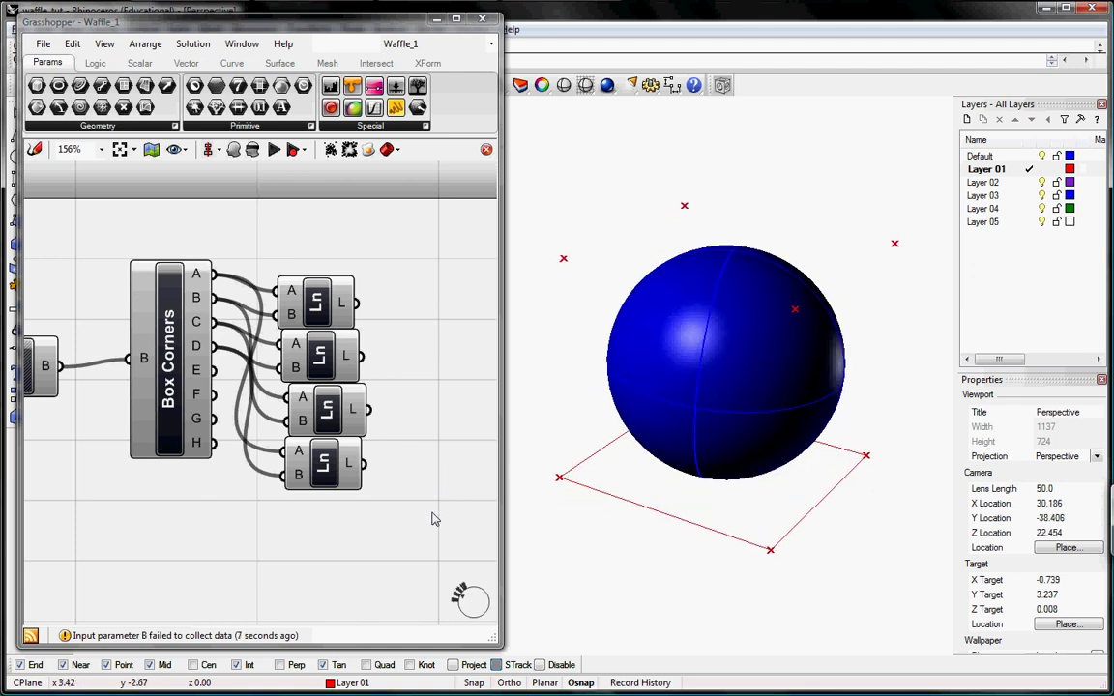
drag(432, 513, 344, 295)
click(432, 336)
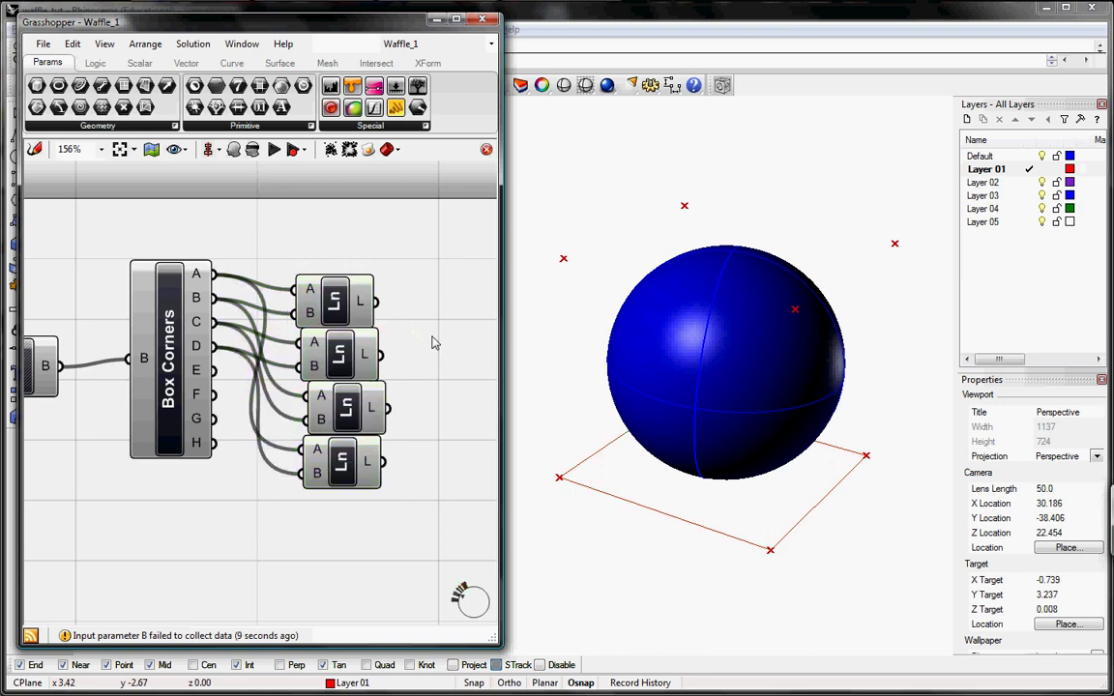
Add a Divide Curve component beside the Line components and duplicate it into a vertical stack of four
right_drag(434, 342, 371, 326)
scroll(361, 318, down, 3)
double_click(395, 301)
text(di)
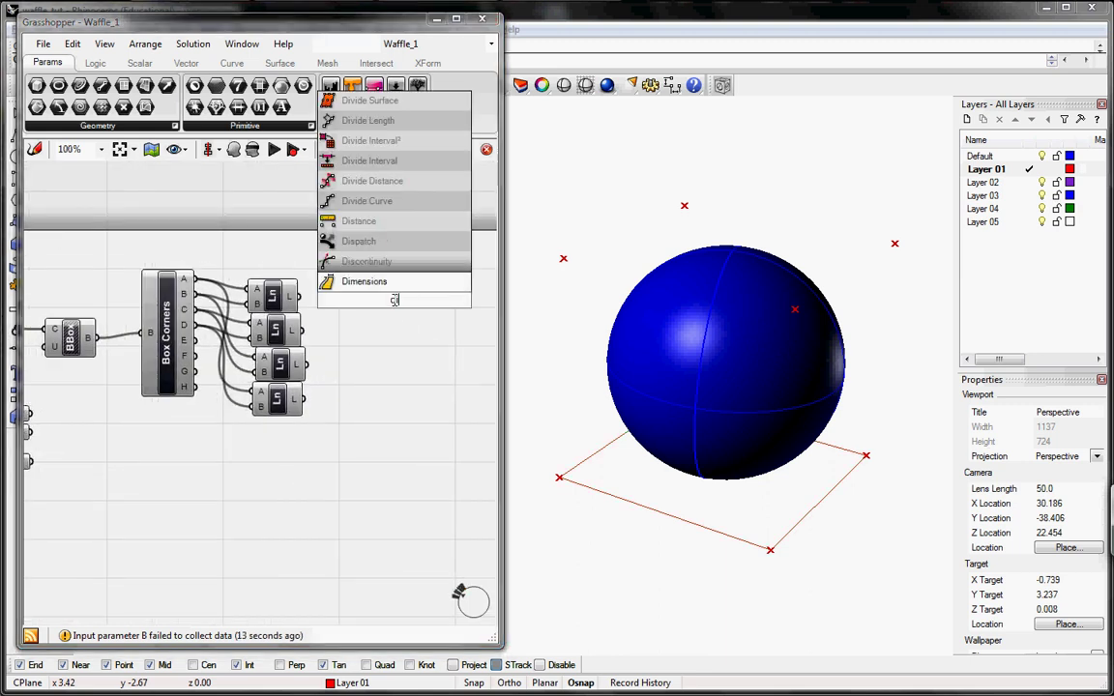
text(v)
click(394, 290)
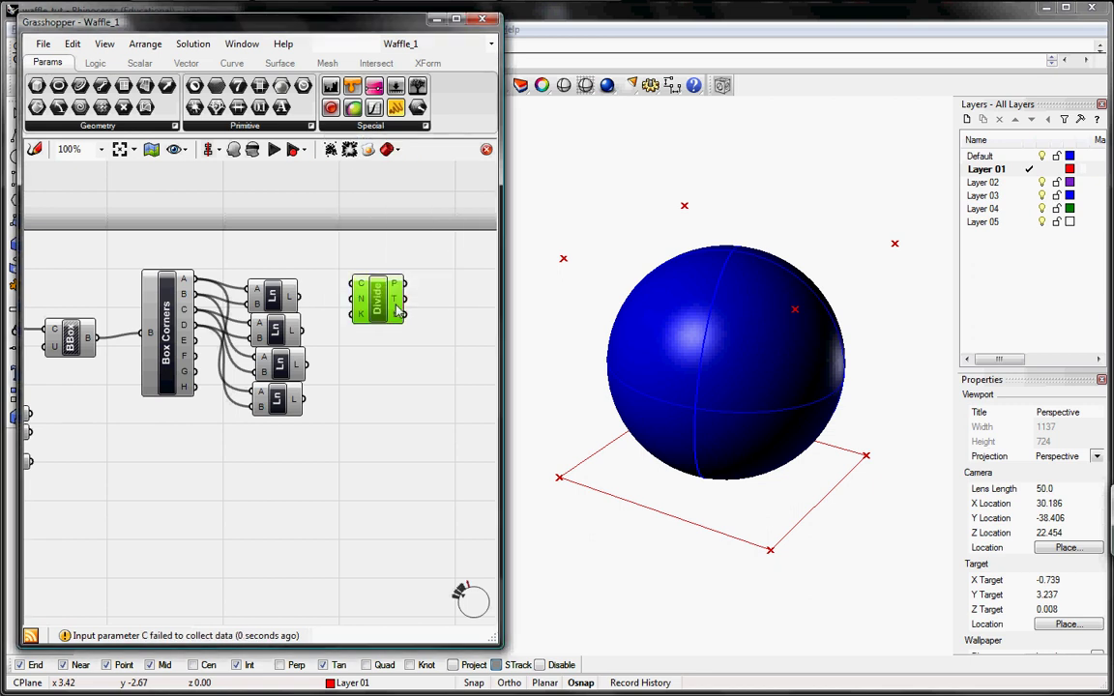
drag(412, 308, 404, 455)
shift+click(408, 325)
click(450, 358)
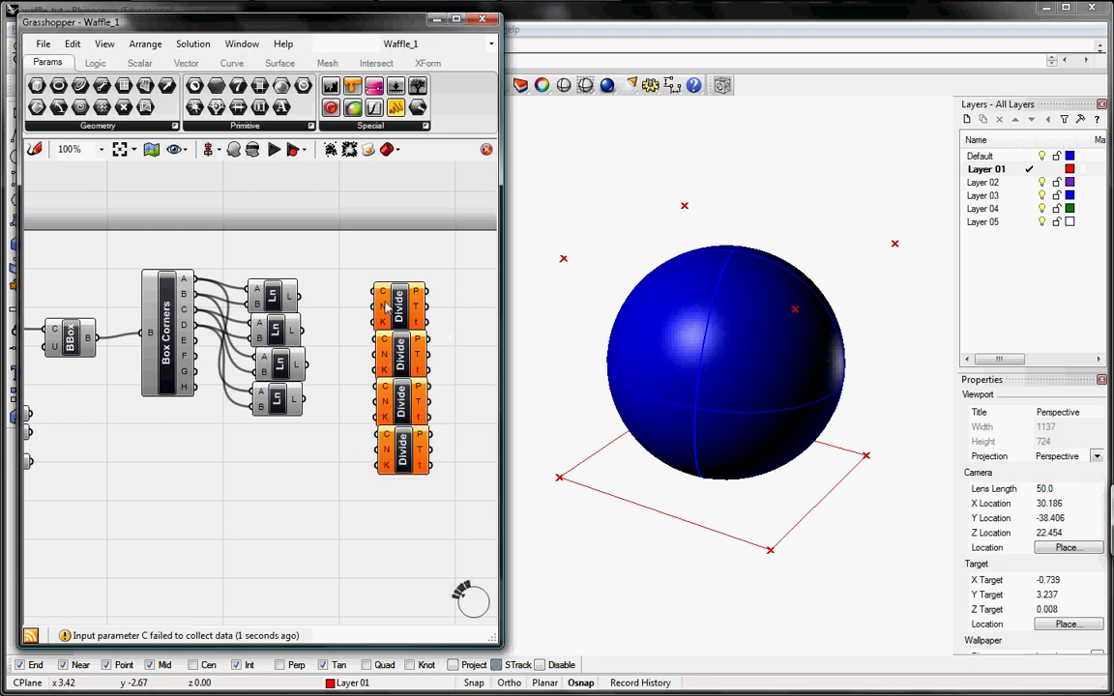
Connect each Line component's L output to the C input of the corresponding Divide Curve component
drag(375, 303, 299, 295)
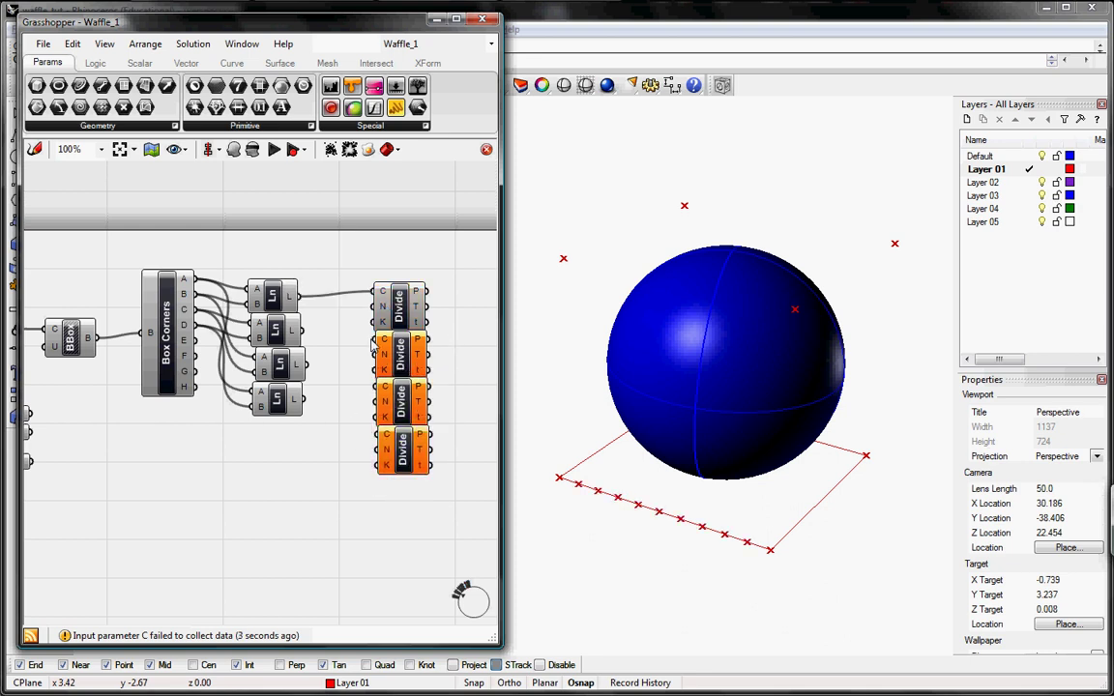
drag(373, 344, 299, 331)
drag(377, 387, 379, 434)
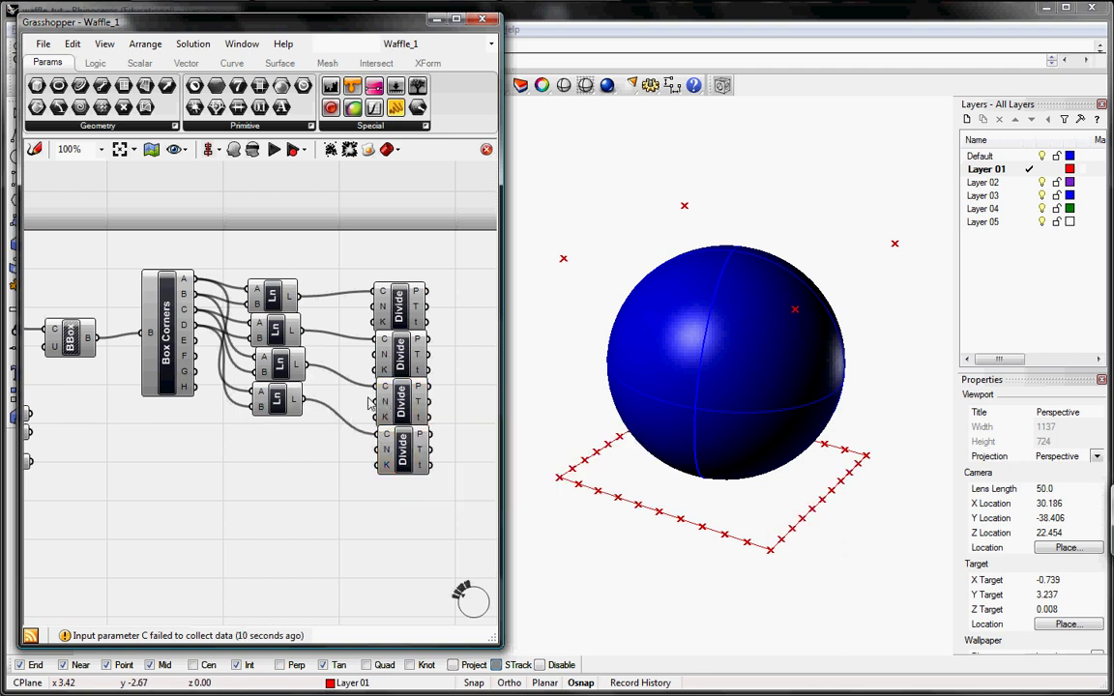
Add an F1 one-variable function component below Box Corners and set its expression to x+1
right_drag(383, 409, 416, 400)
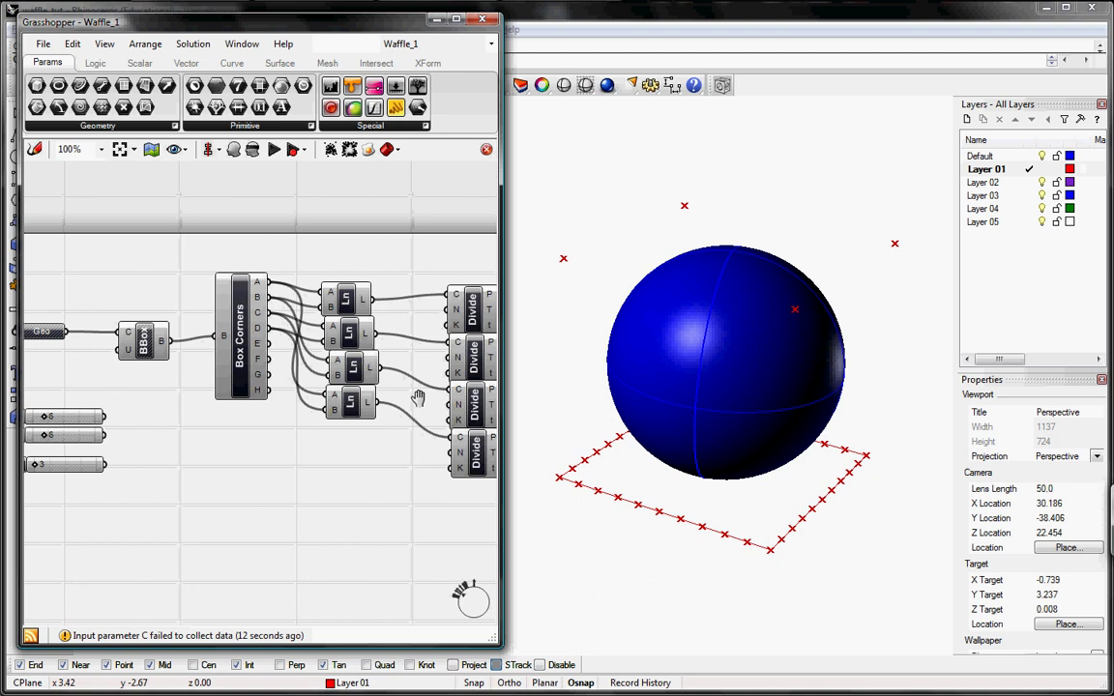
right_drag(418, 398, 372, 396)
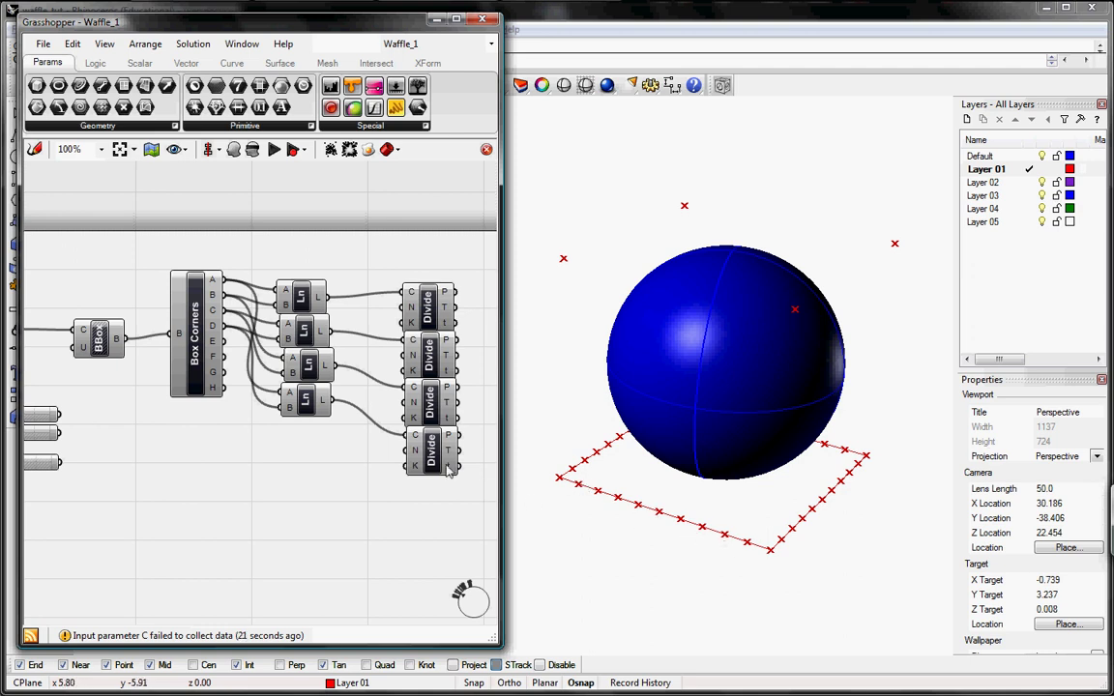
right_drag(74, 422, 160, 413)
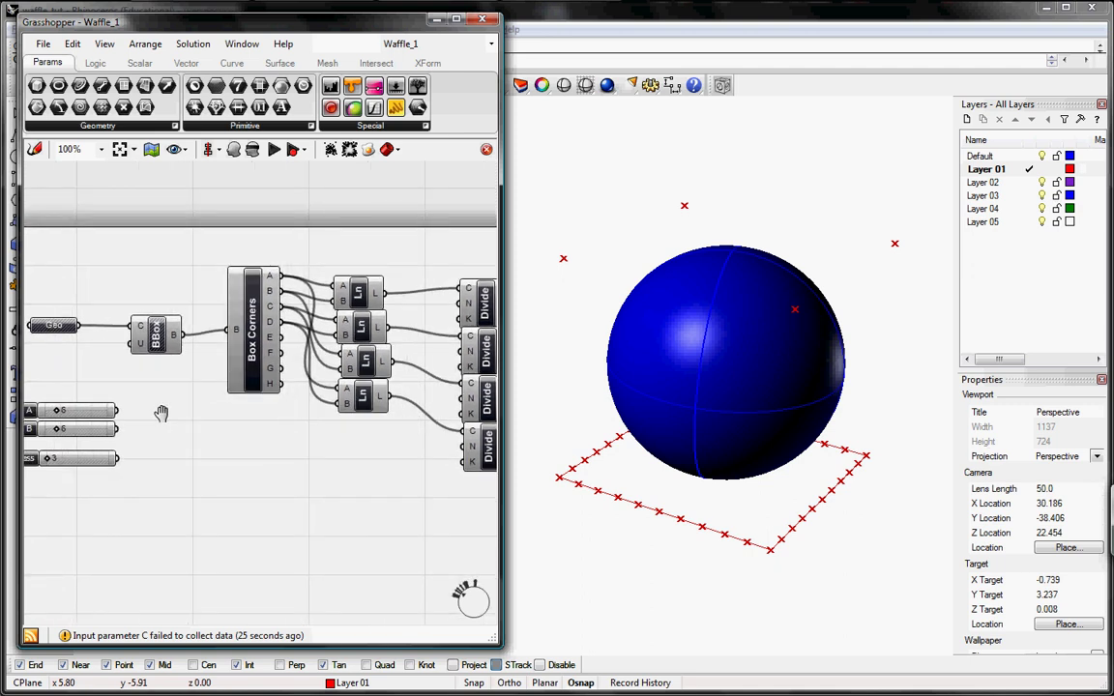
double_click(260, 426)
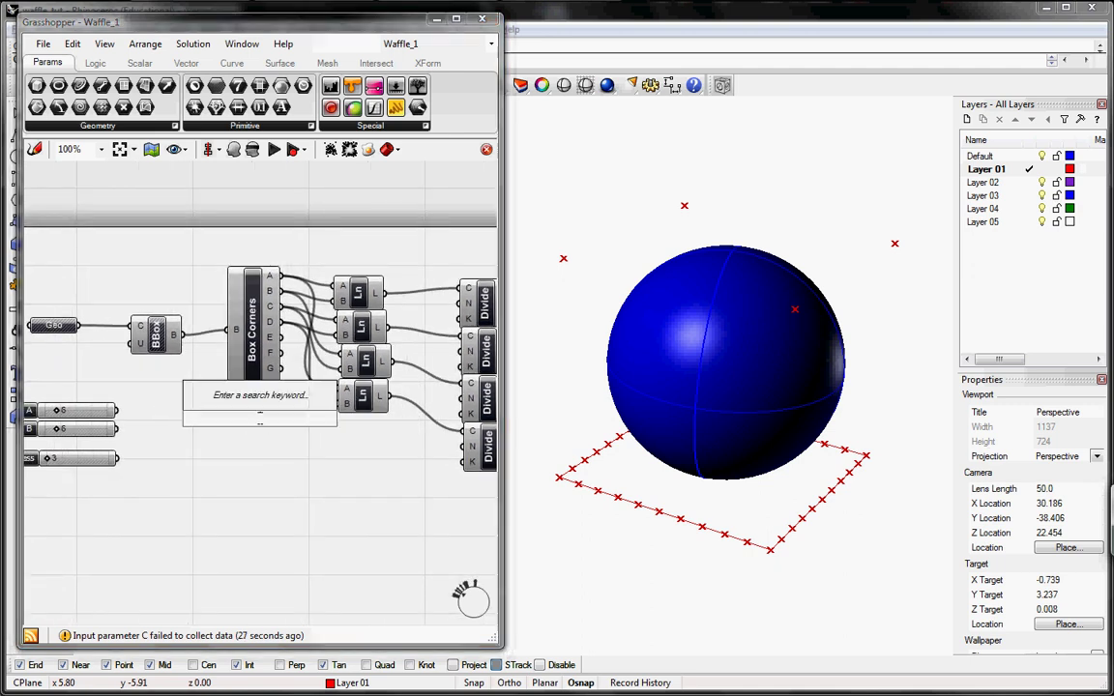
text(f1)
key(Return)
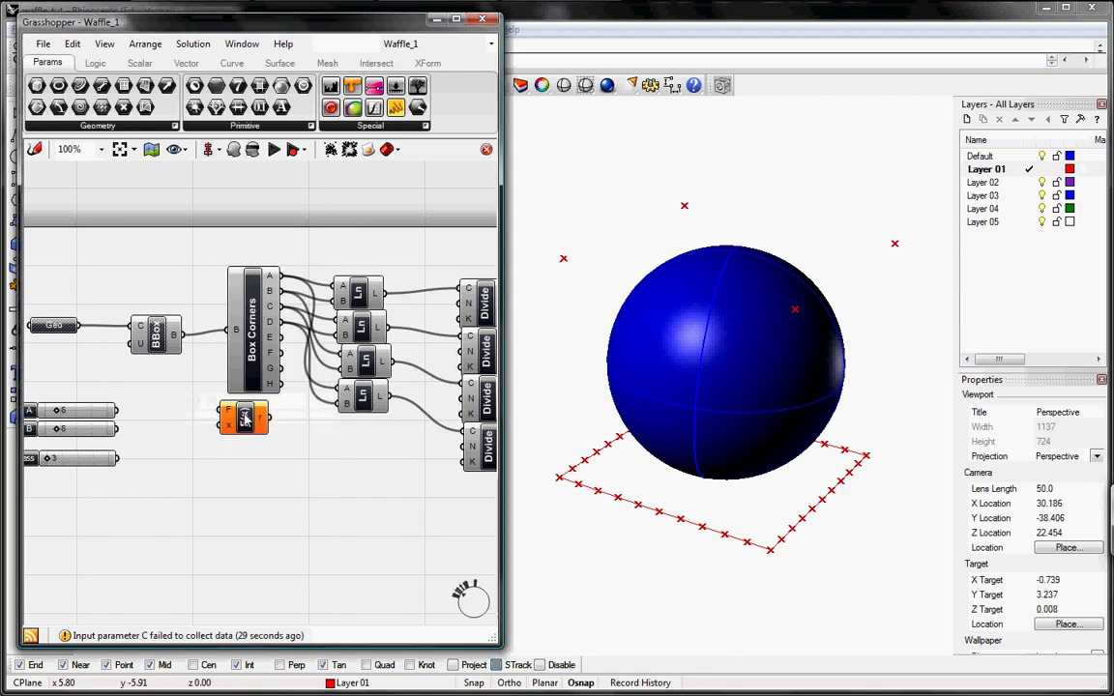
double_click(248, 427)
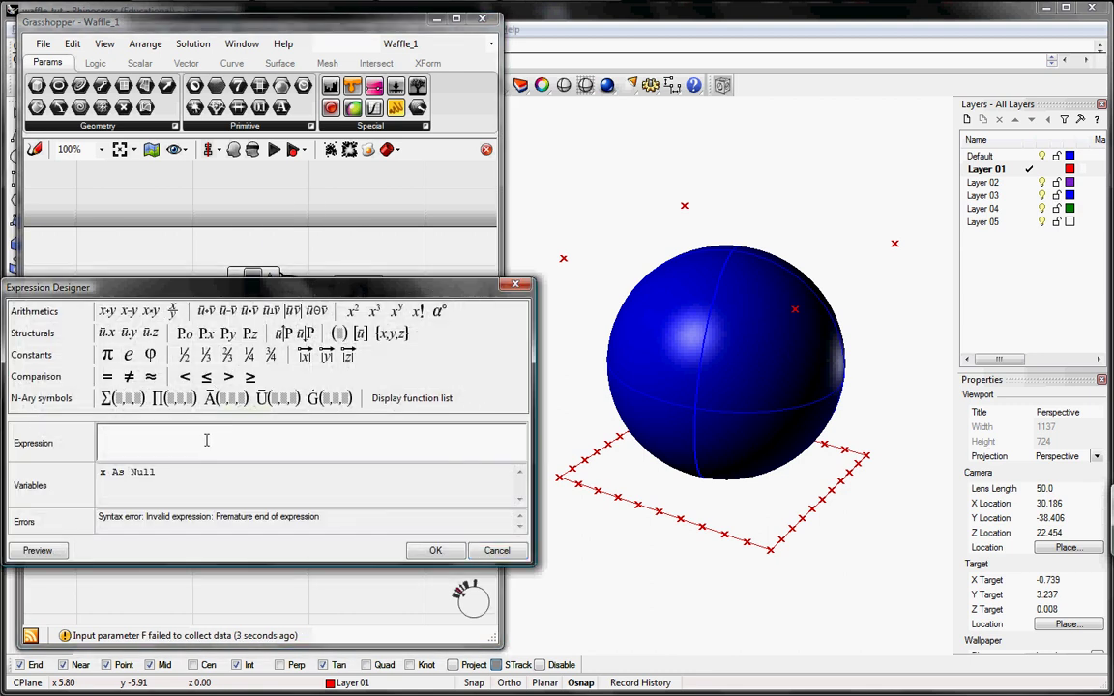
text(x)
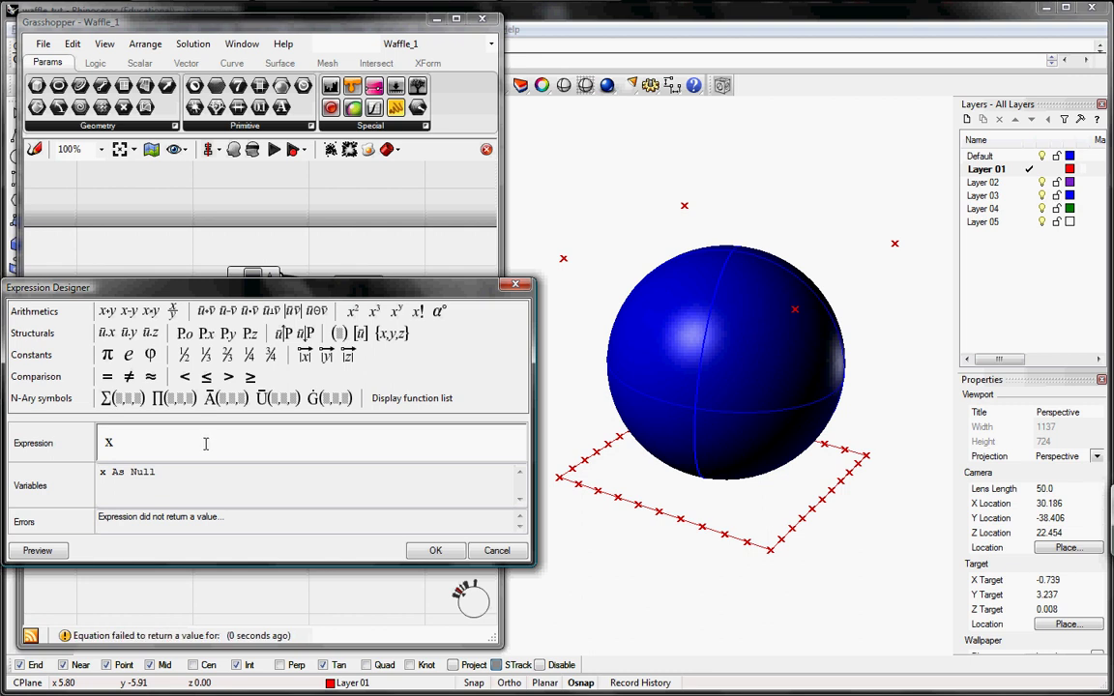
text(+)
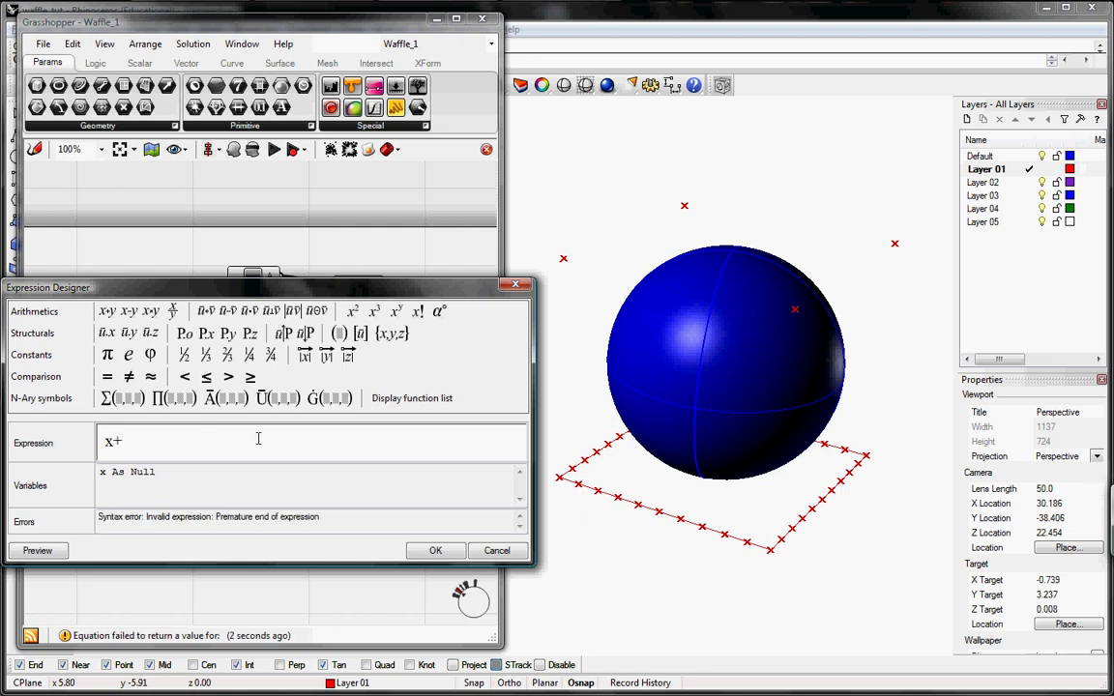
text(1)
click(435, 550)
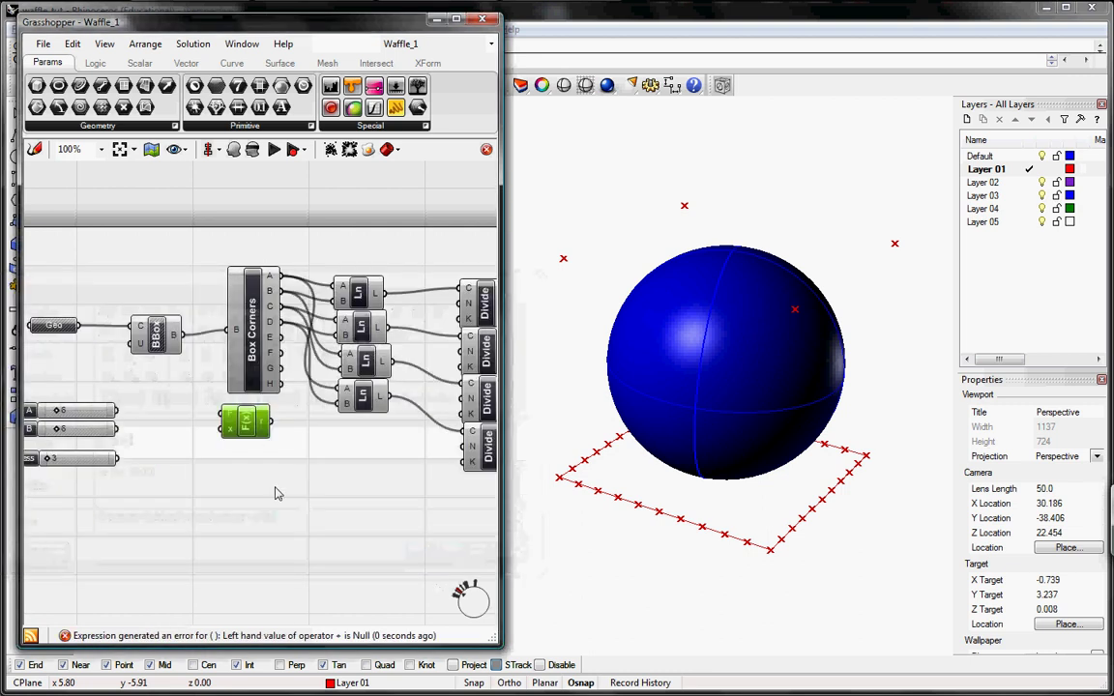
Duplicate the function component and connect the Struts A slider to the upper copy's x input and Struts B to the lower copy's
key(ctrl+c)
key(ctrl+v)
drag(242, 434, 117, 429)
click(234, 432)
Connect the lower function's r output to the N inputs of the lower two Divide Curve components and the upper function's to the upper two
right_drag(265, 458, 170, 473)
drag(171, 469, 364, 460)
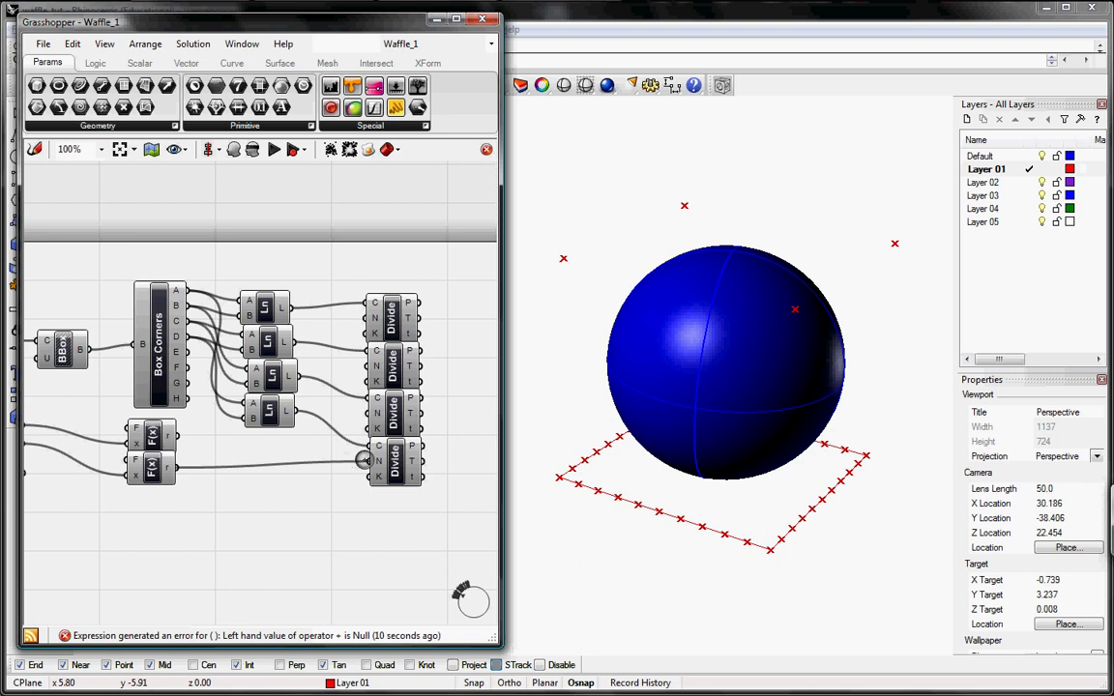
drag(178, 470, 369, 414)
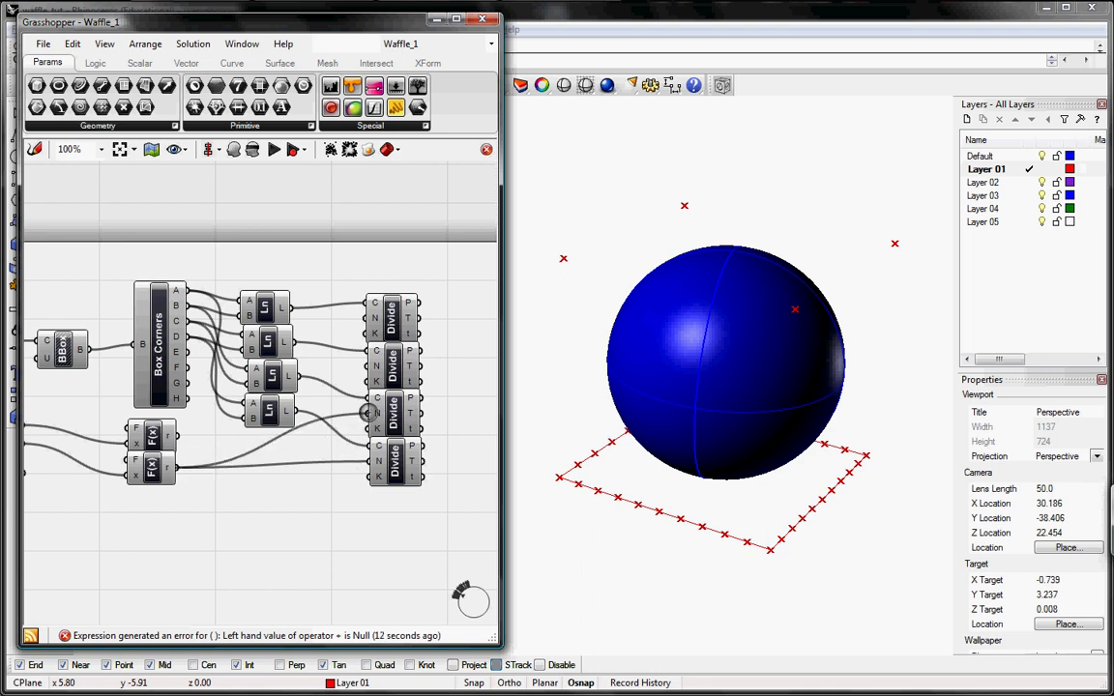
drag(180, 436, 363, 365)
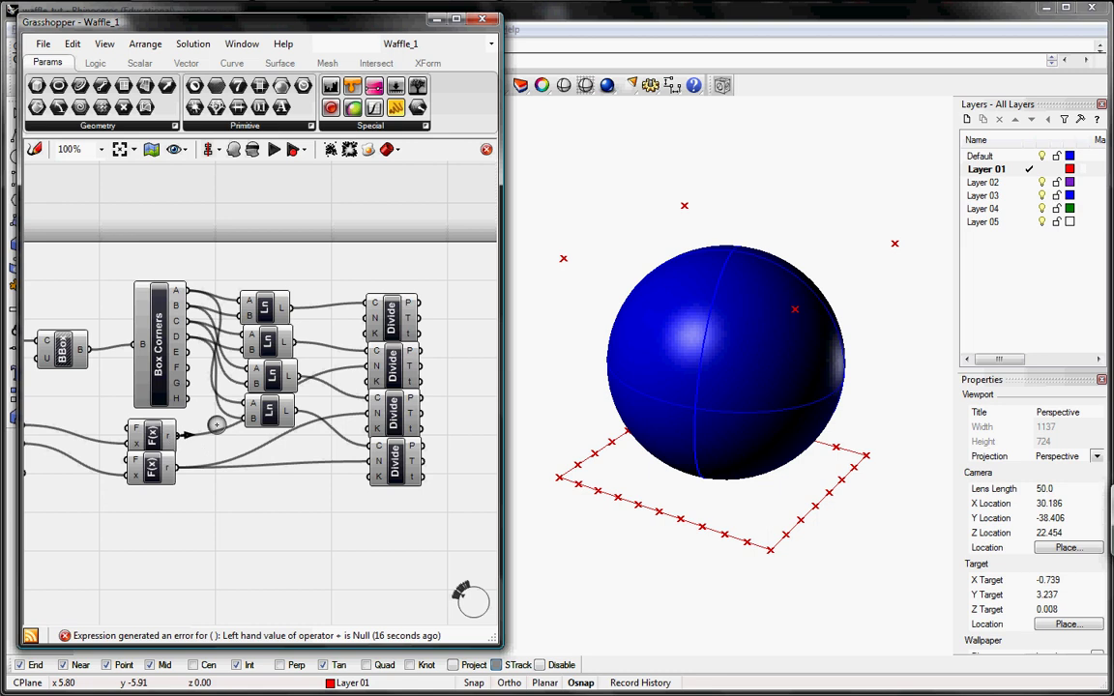
right_drag(212, 413, 347, 398)
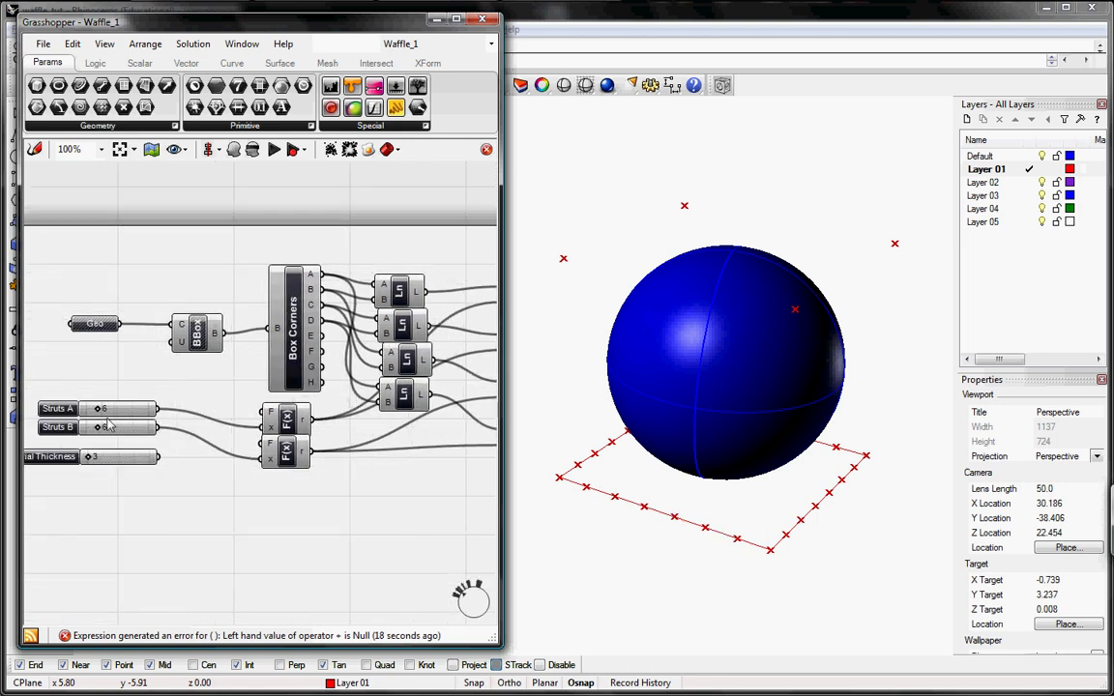
mouse_move(97, 409)
mouse_down()
mouse_move(114, 409)
mouse_move(98, 409)
mouse_up()
Add a new Line component beside the stack of Divide Curve components
right_drag(431, 450, 282, 423)
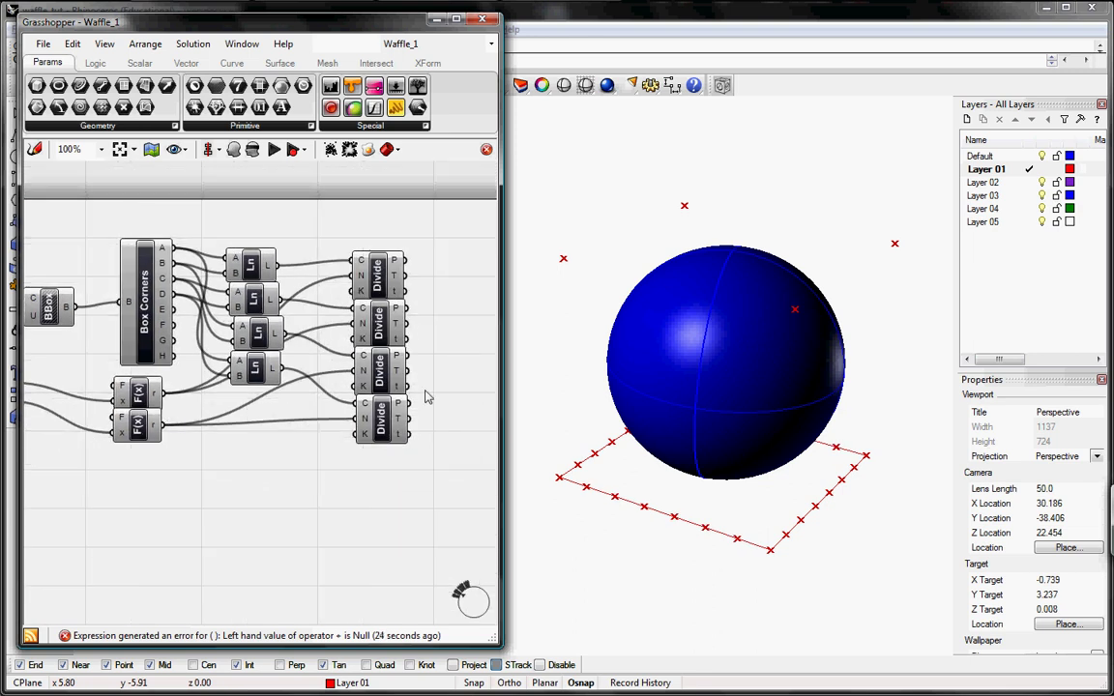
right_drag(435, 448, 271, 392)
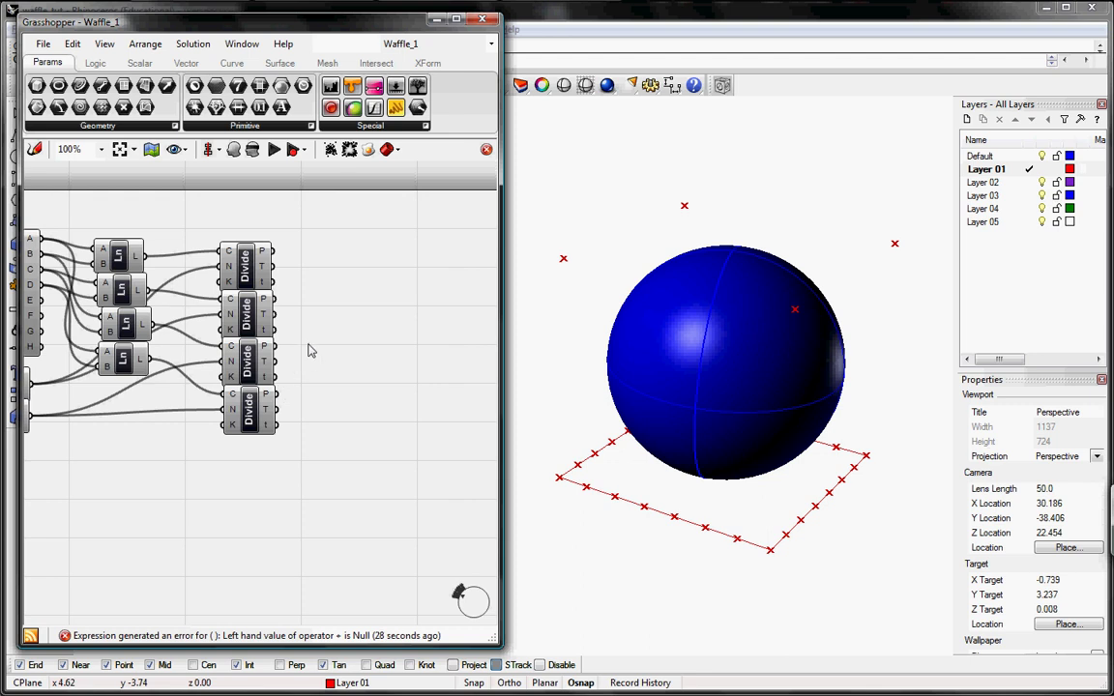
right_drag(310, 351, 297, 364)
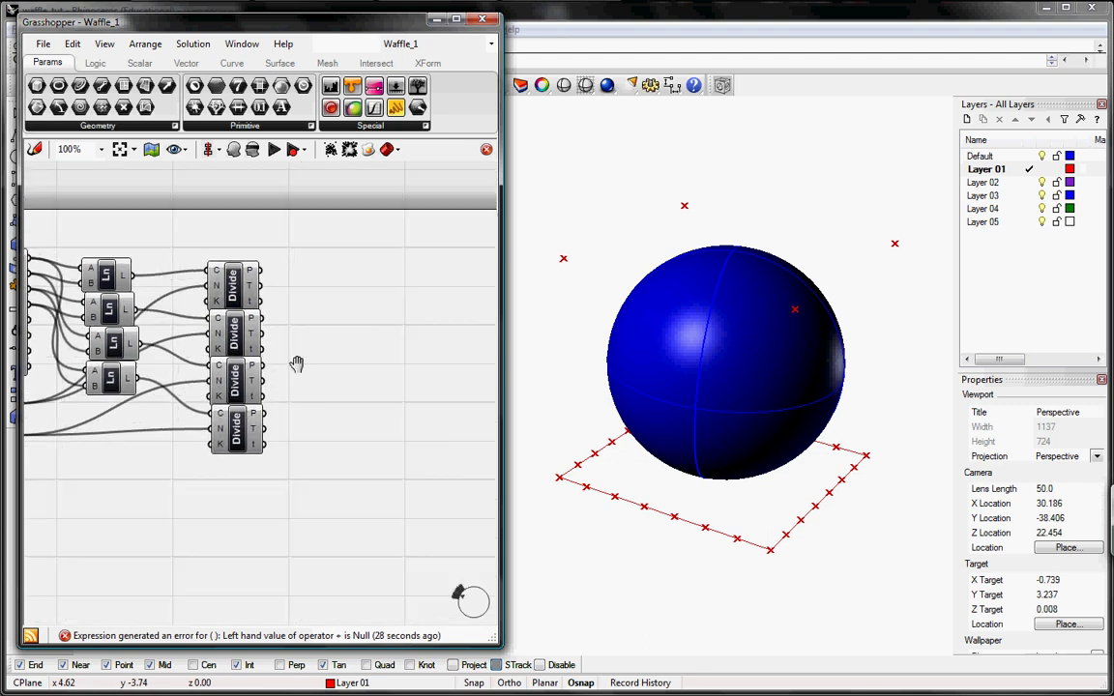
double_click(339, 295)
text(line)
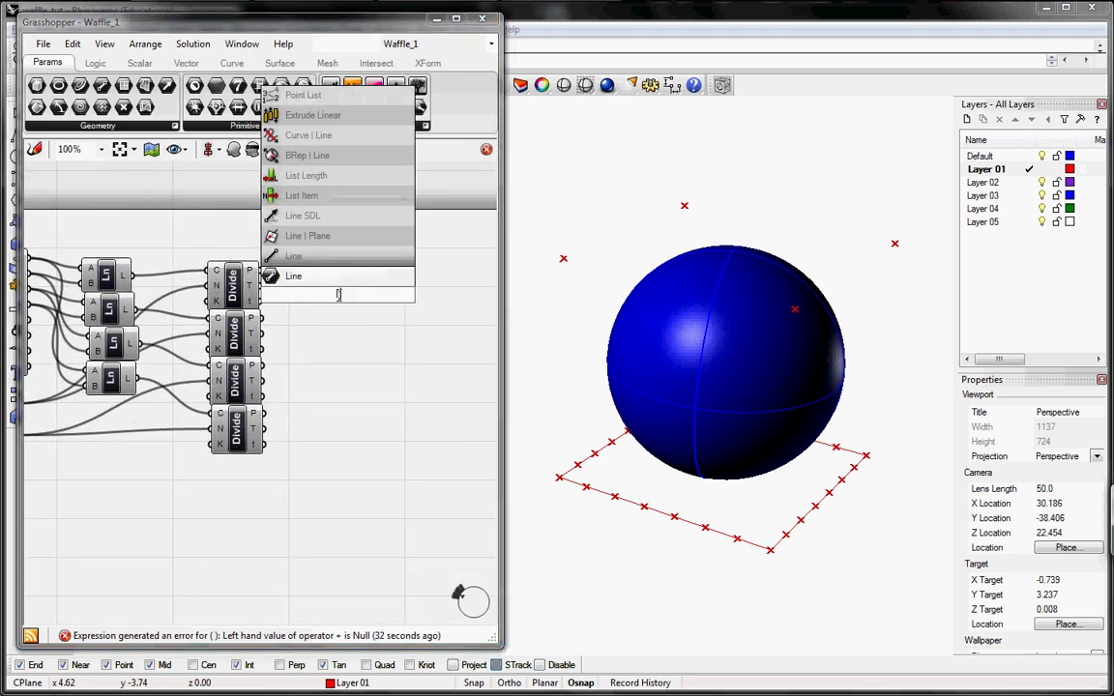
key(Return)
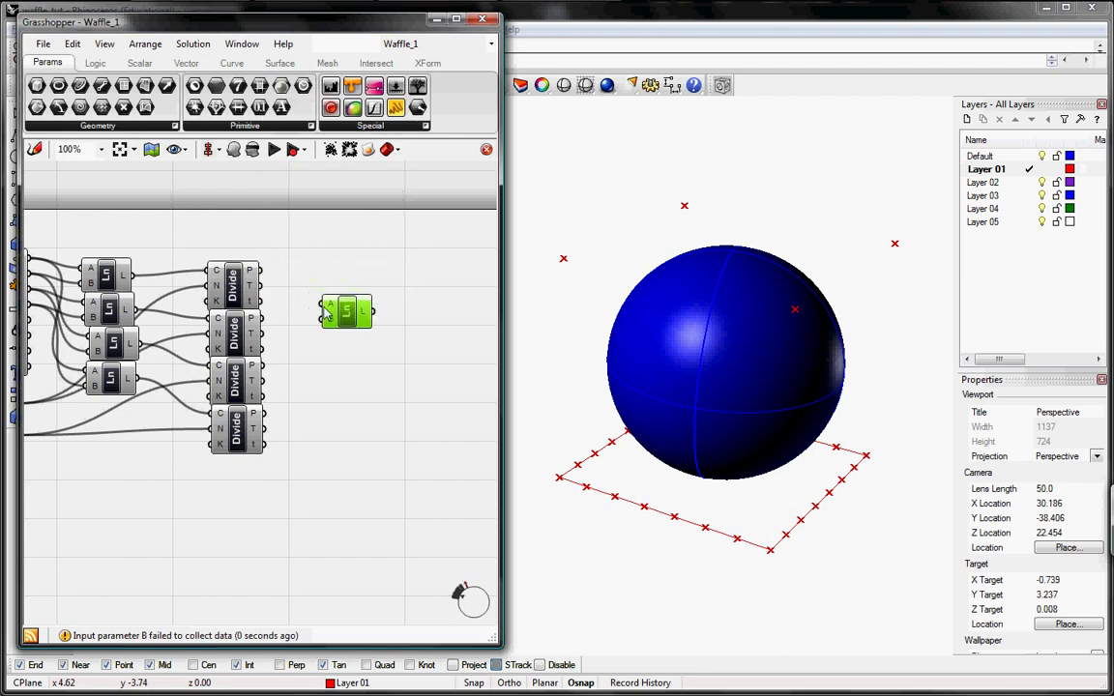
Connect the upper two Divide Curve P outputs to the Line's A and B inputs, and the lower two to a duplicate Line
mouse_move(300, 292)
mouse_down()
mouse_move(303, 311)
mouse_move(272, 307)
mouse_move(259, 318)
mouse_up()
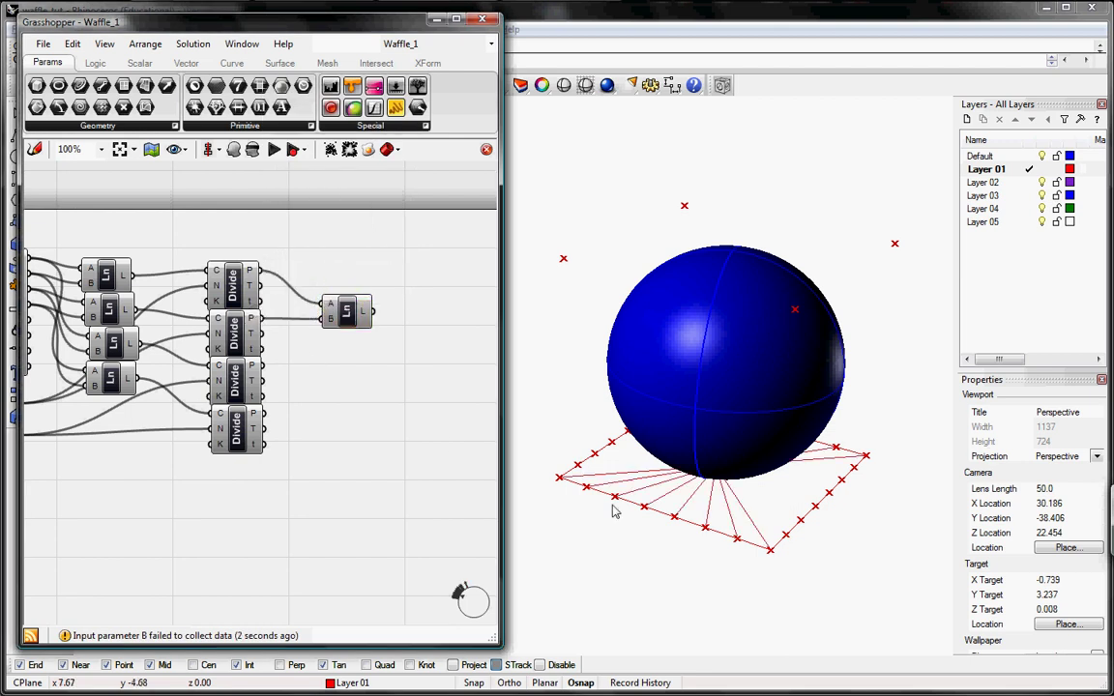
click(340, 329)
key(ctrl+v)
drag(361, 341, 263, 365)
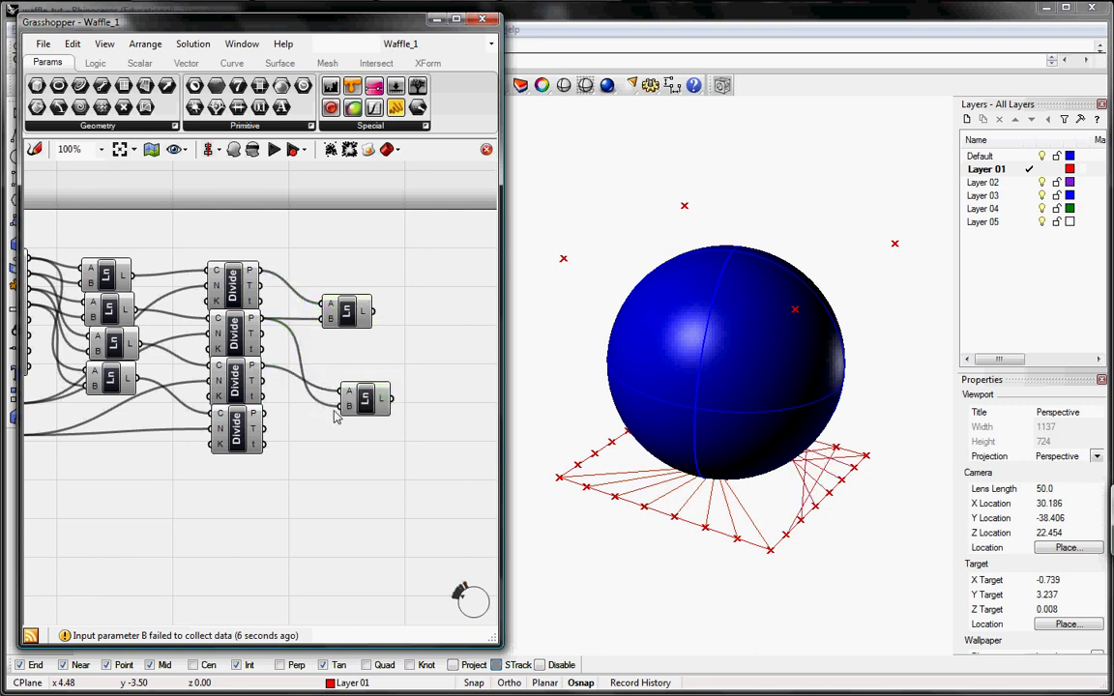
drag(340, 408, 267, 414)
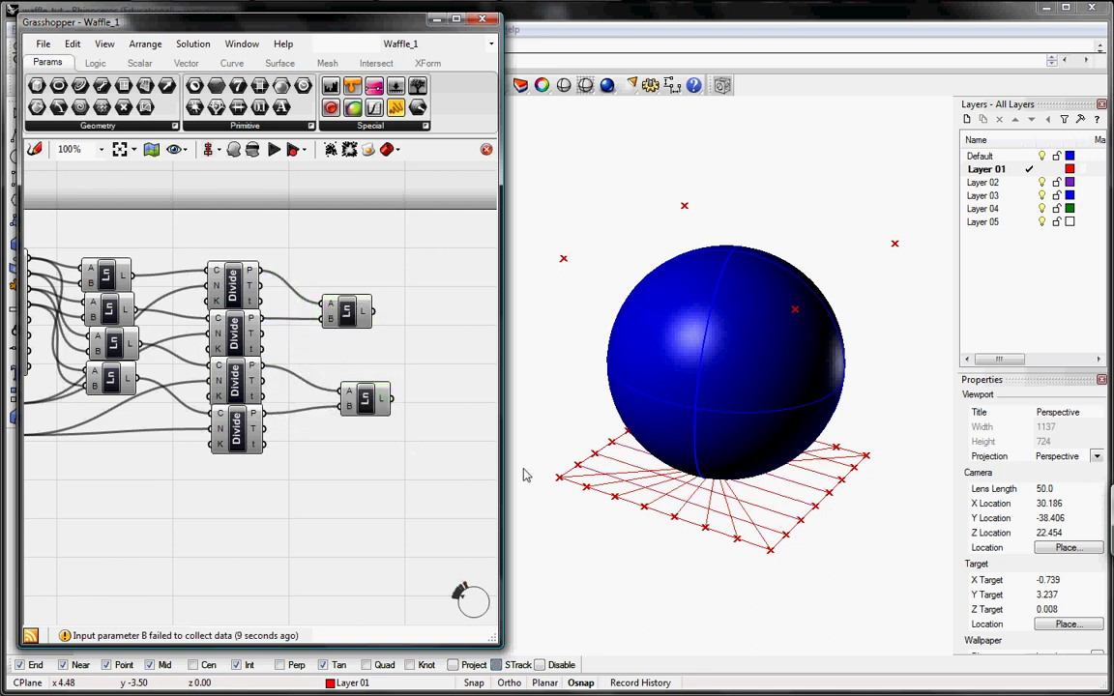
Reverse the second edge Line beside Box Corners by connecting corner D to its A input and corner C to its B input
click(366, 398)
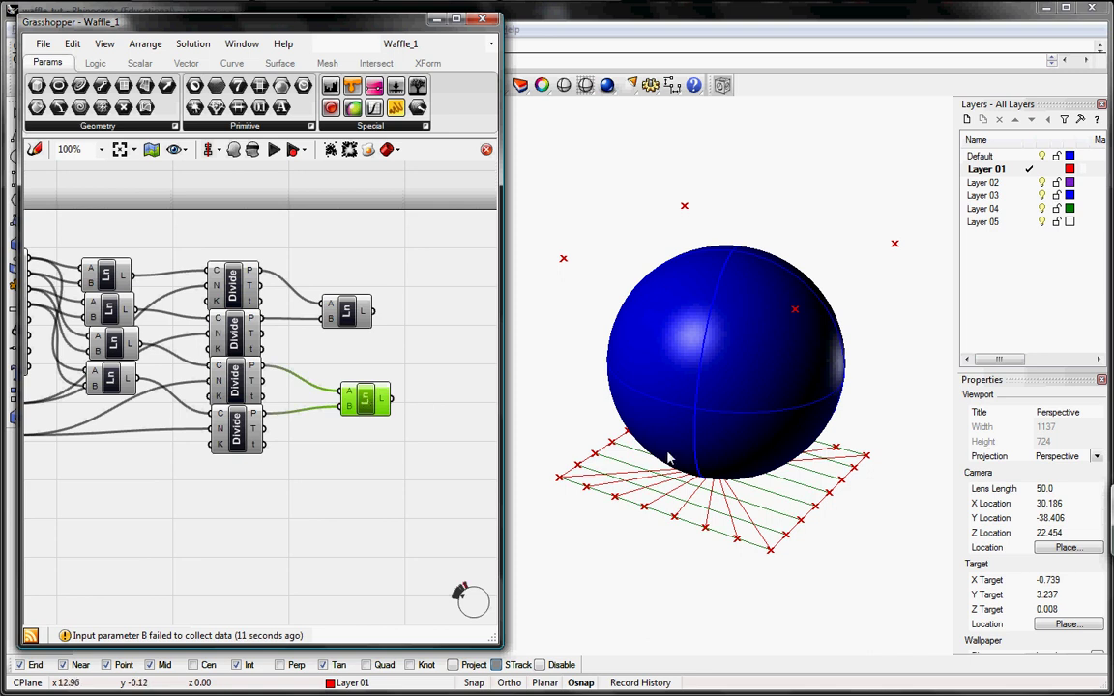
mouse_move(741, 497)
right_down()
mouse_move(736, 456)
mouse_move(746, 508)
right_up()
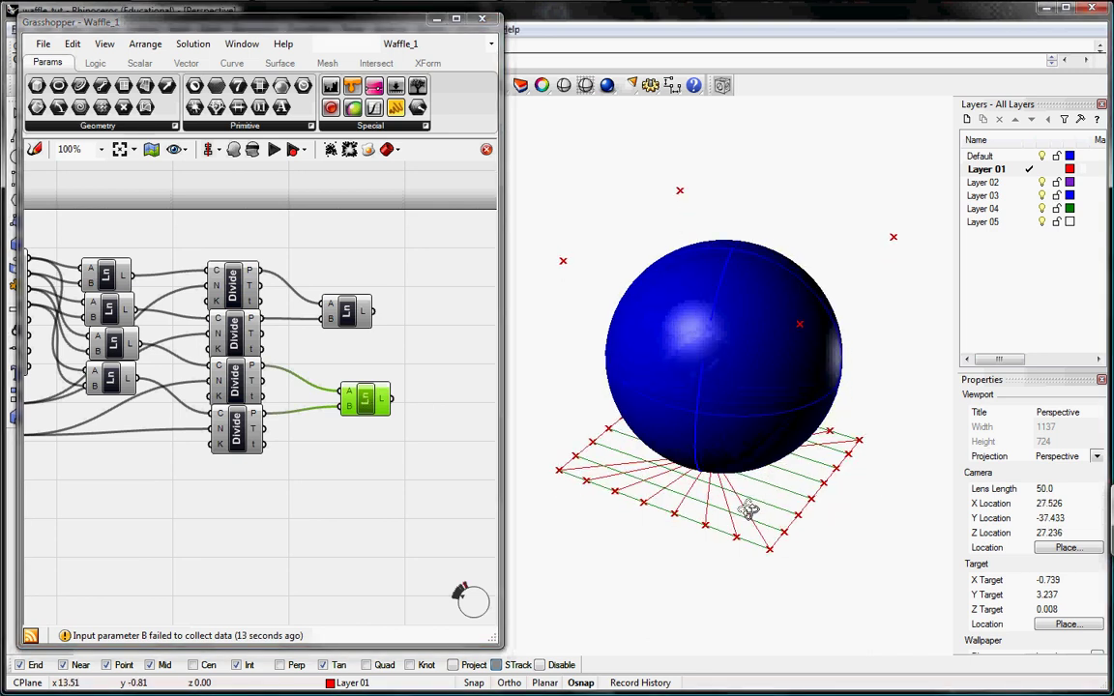
click(329, 307)
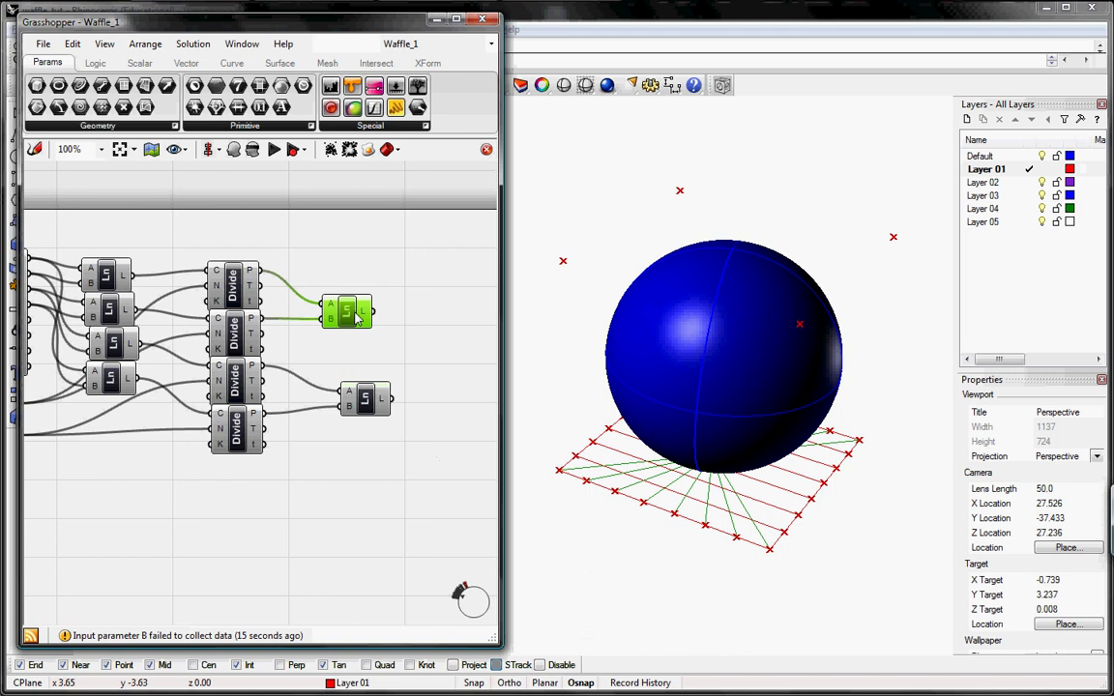
drag(329, 308, 347, 307)
right_drag(732, 518, 712, 462)
right_drag(318, 334, 456, 349)
scroll(182, 322, up, 3)
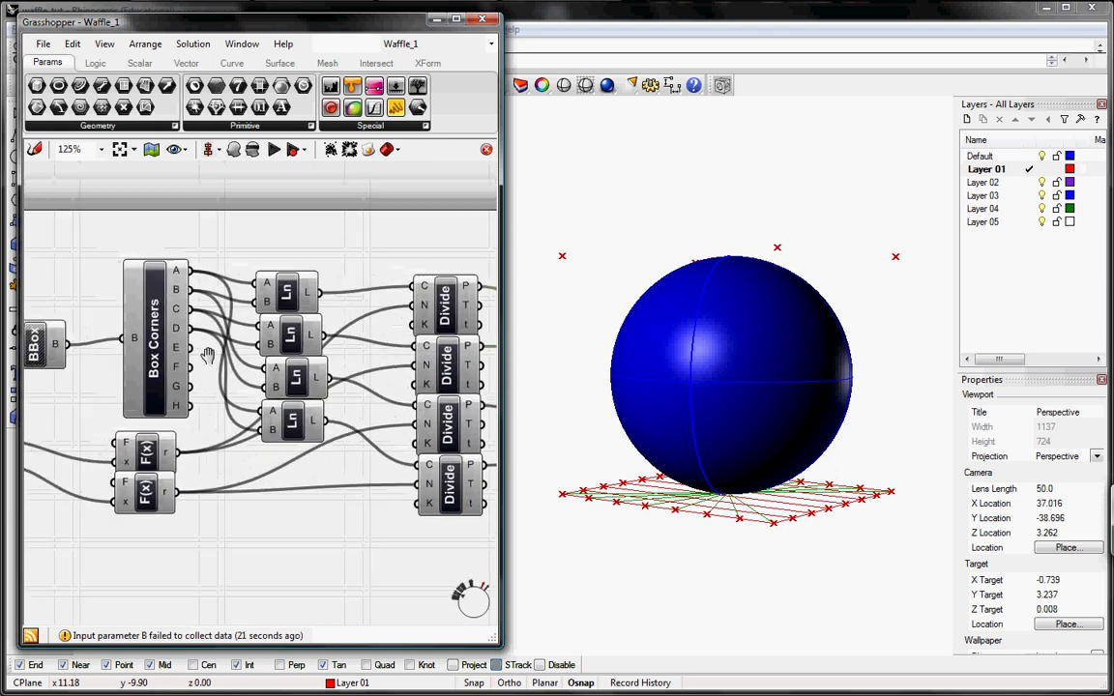
click(339, 336)
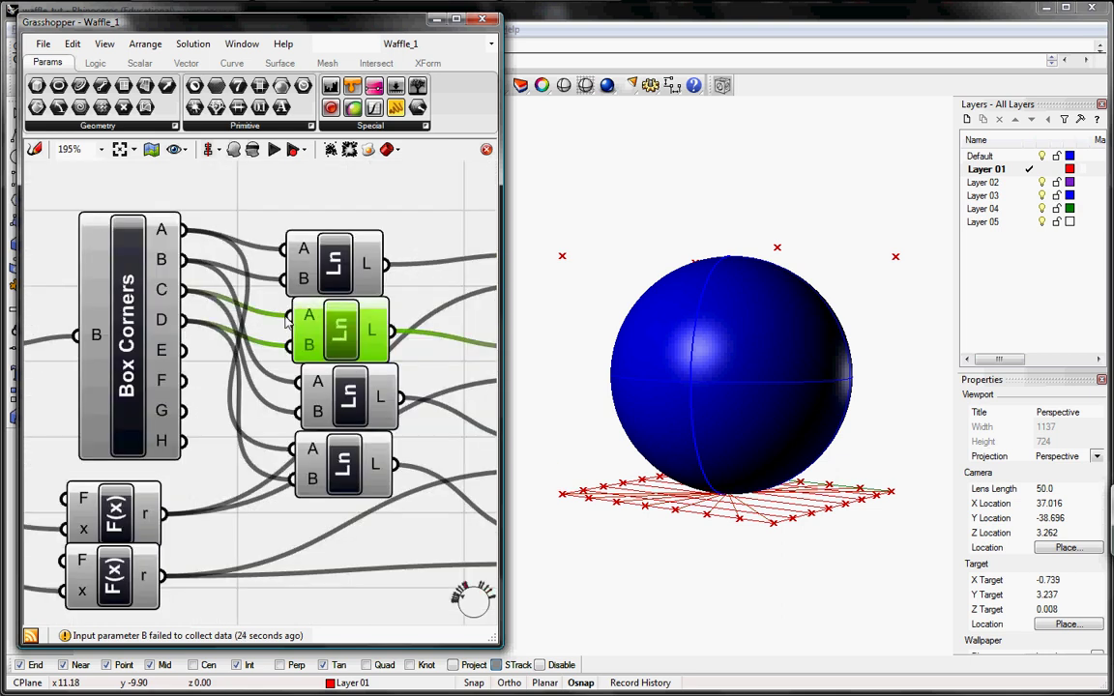
drag(290, 318, 184, 320)
click(309, 363)
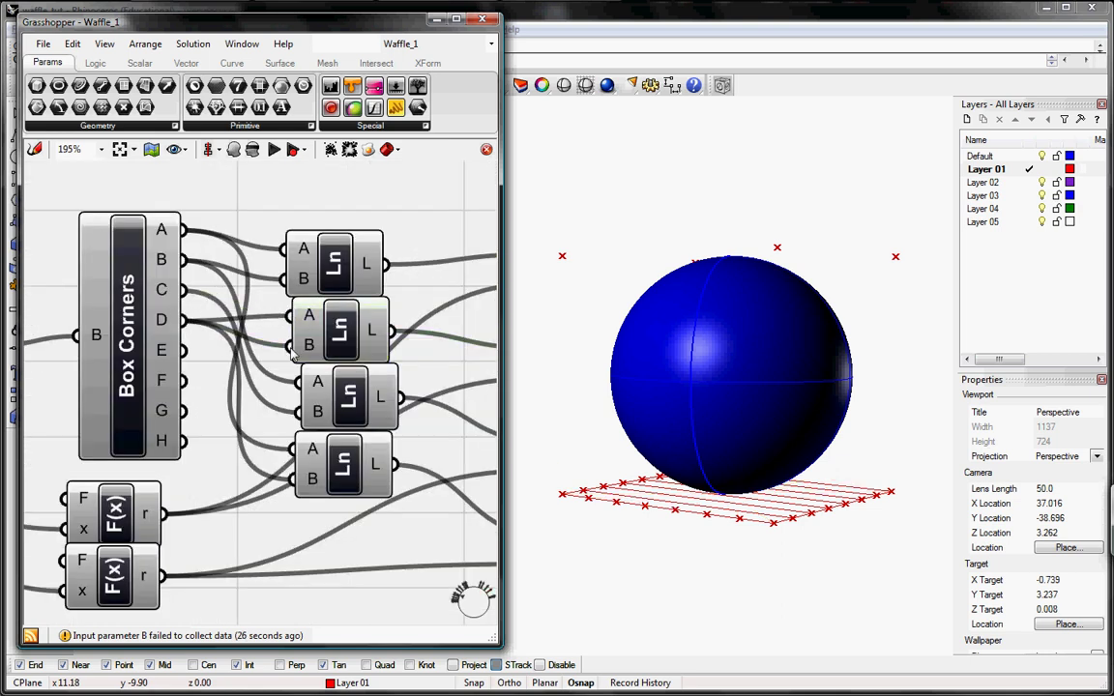
drag(286, 346, 187, 291)
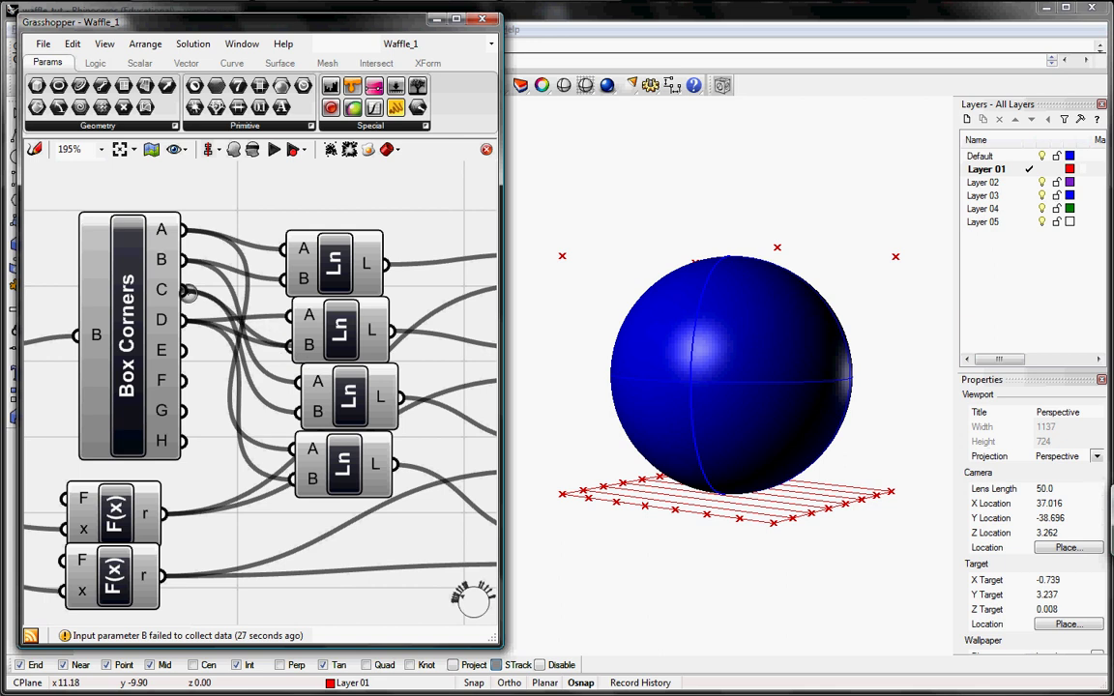
right_drag(338, 379, 281, 368)
right_drag(656, 460, 771, 467)
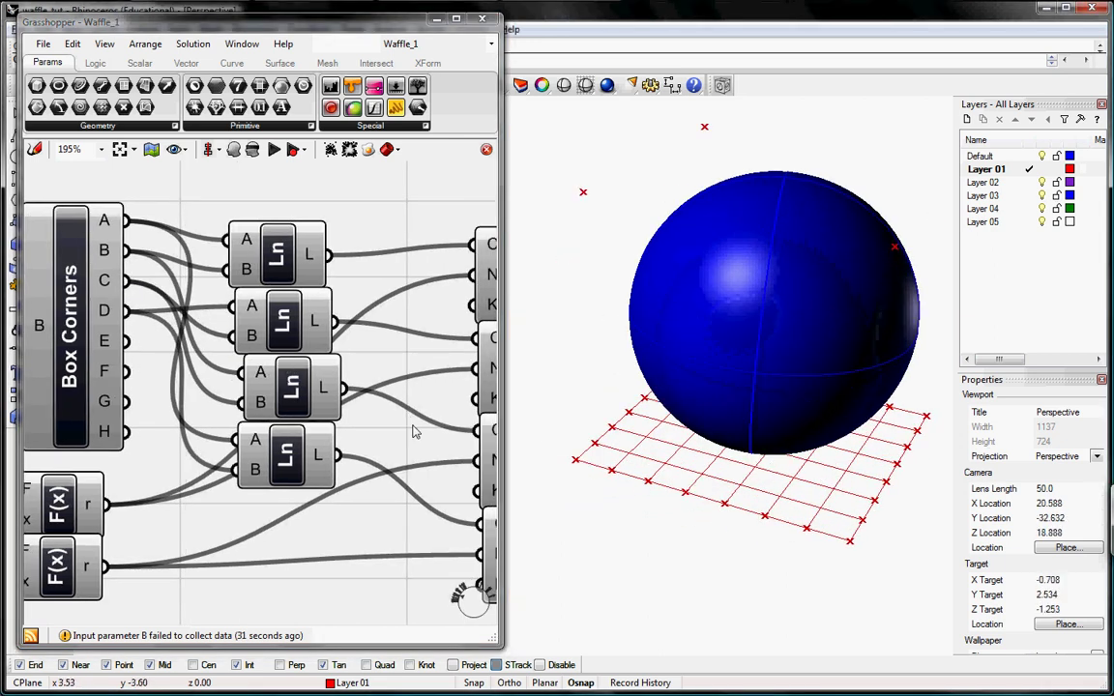
right_drag(410, 418, 227, 412)
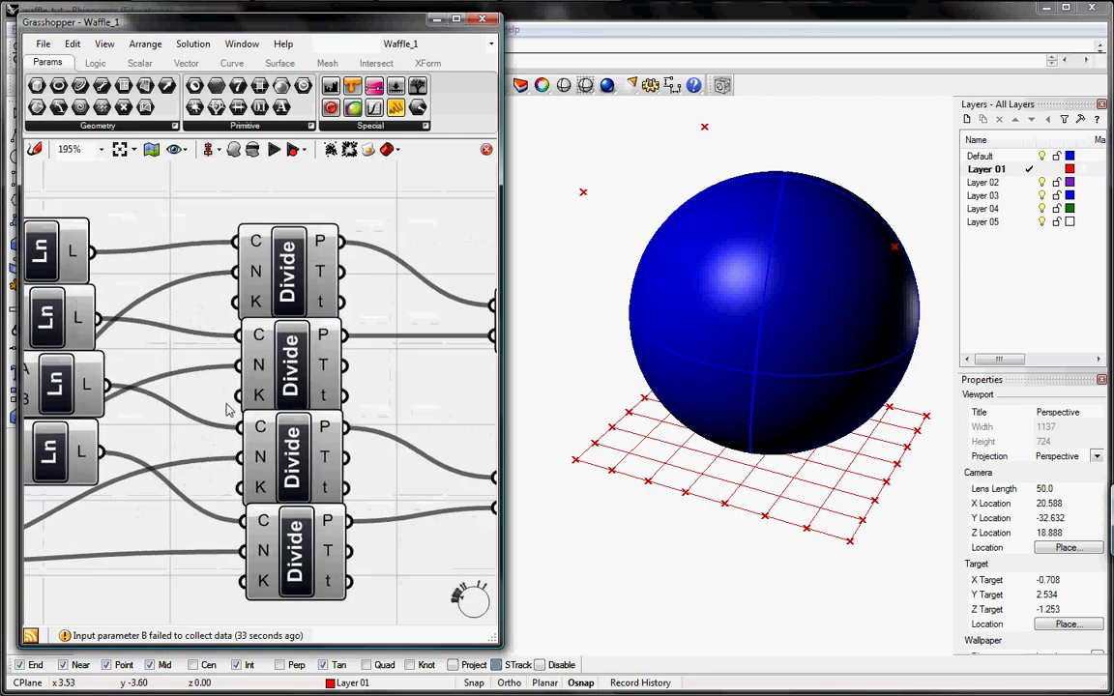
scroll(231, 407, down, 3)
right_drag(307, 393, 356, 393)
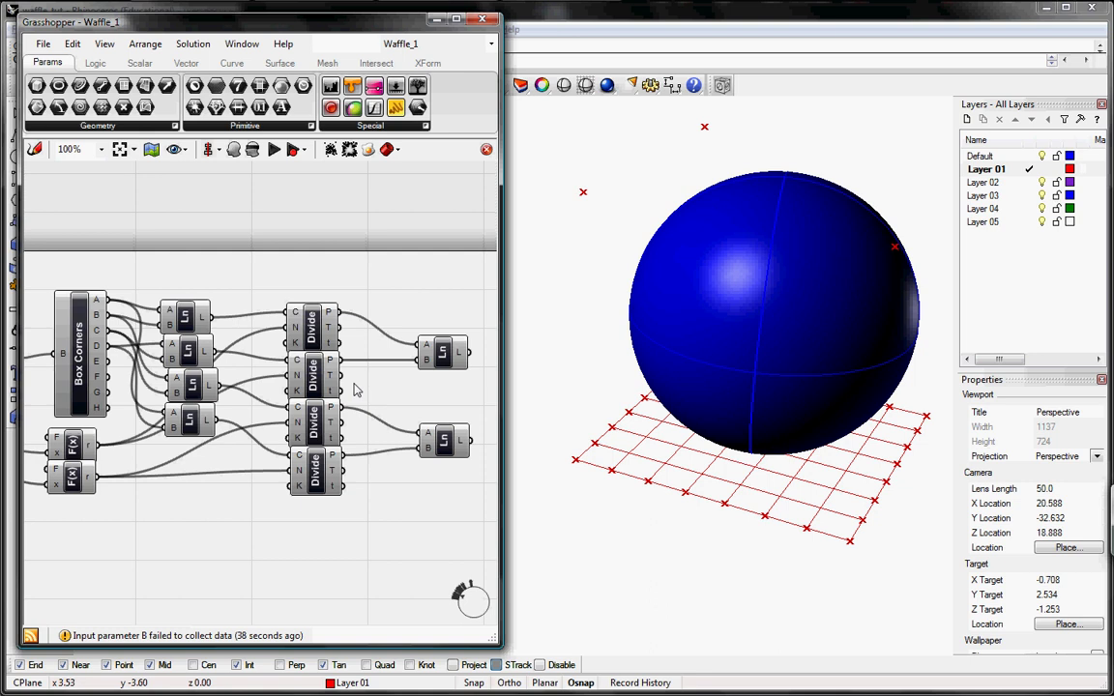